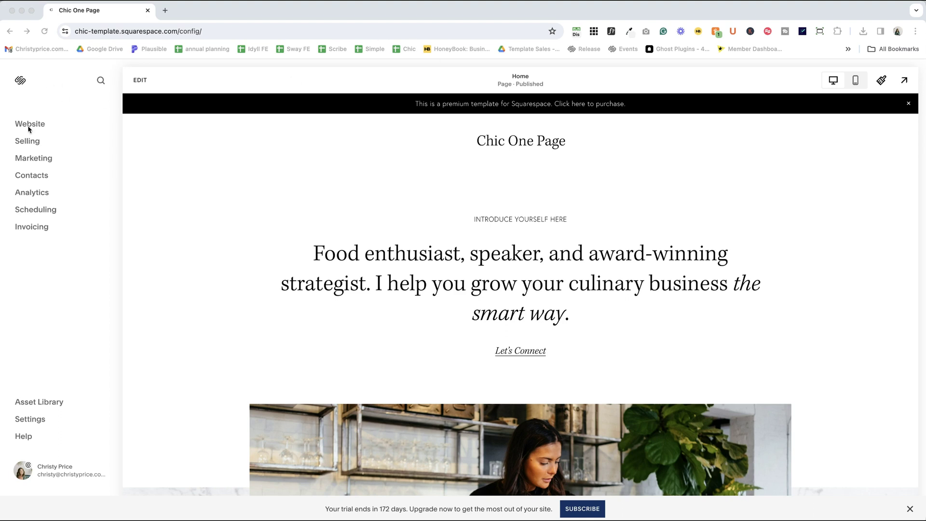
Glance at the Invoices page, then return to the Home page editor.
left_click(533, 166)
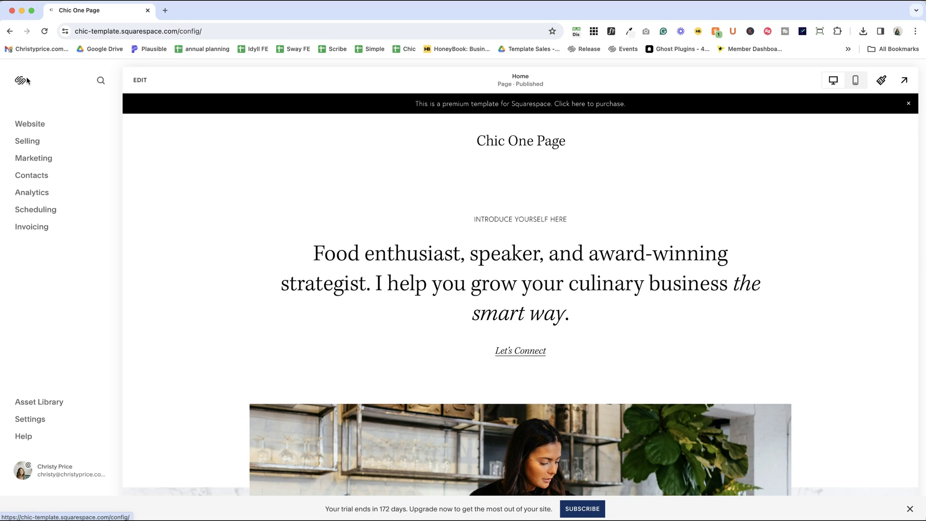
left_click(31, 228)
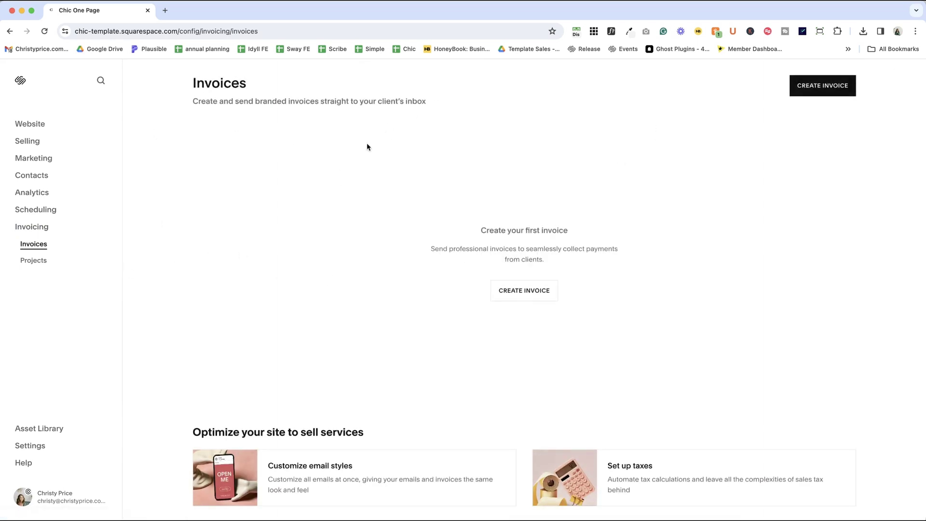
left_click(20, 80)
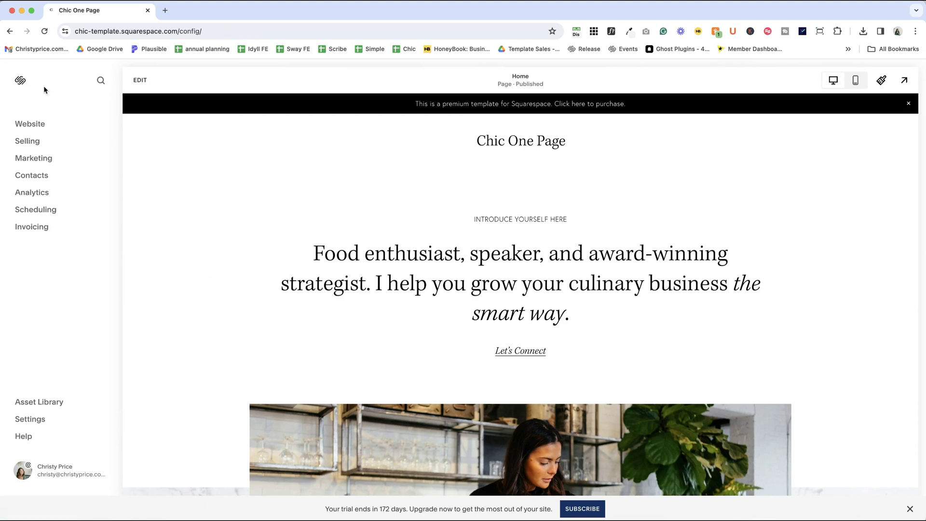
Search the site for 'fav' to view the Favicon settings, then close them.
left_click(102, 82)
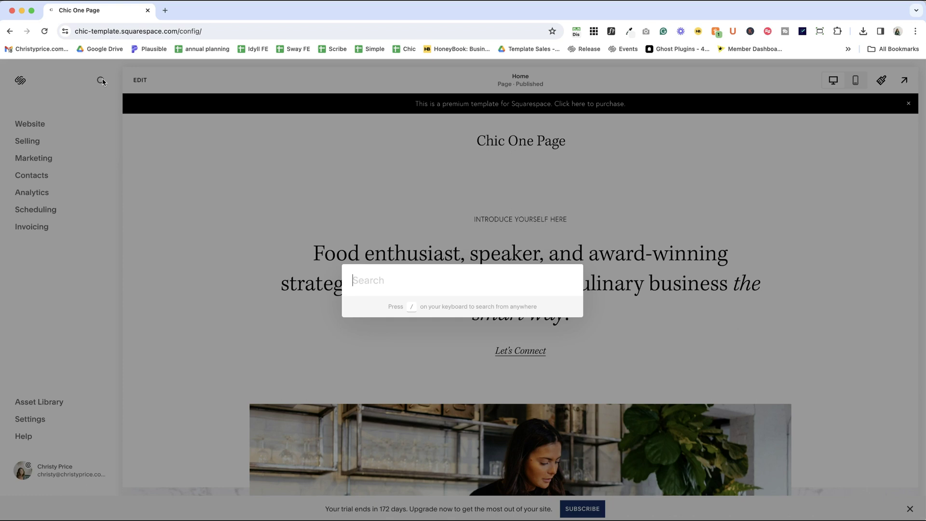
type("fav")
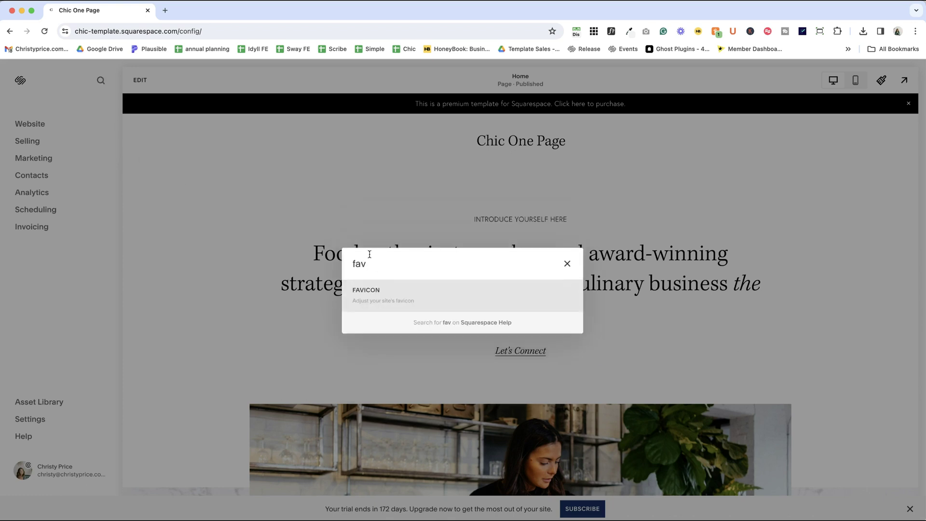
left_click(410, 296)
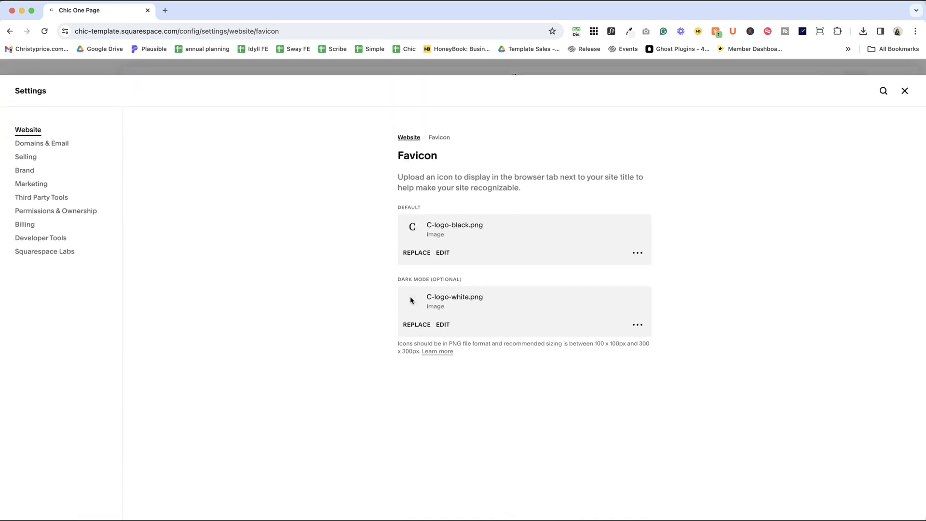
key("Escape")
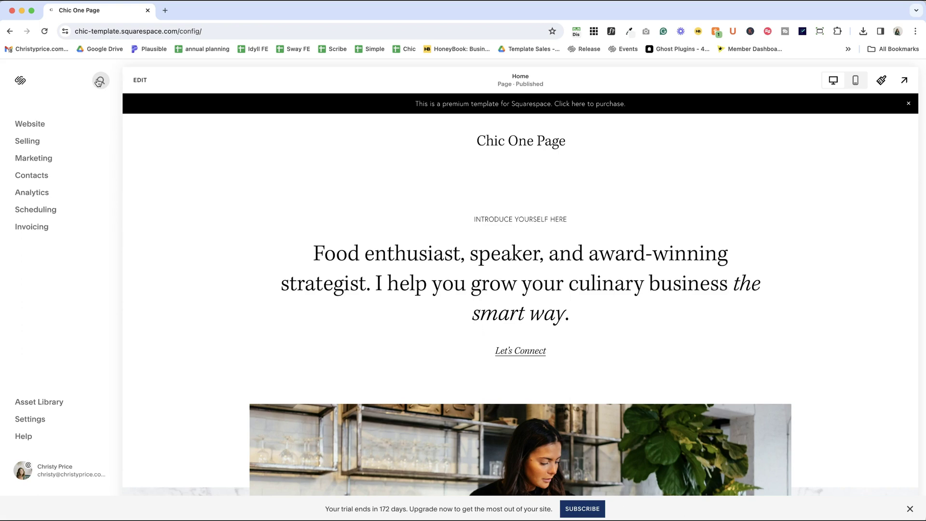
Open the Pages list and view the page types for Main Navigation without adding one.
left_click(37, 128)
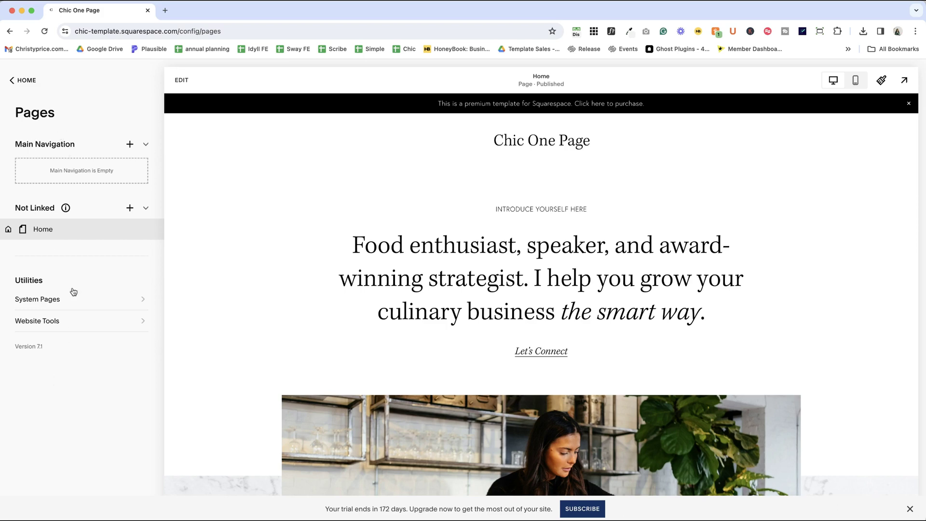
mouse_move(65, 232)
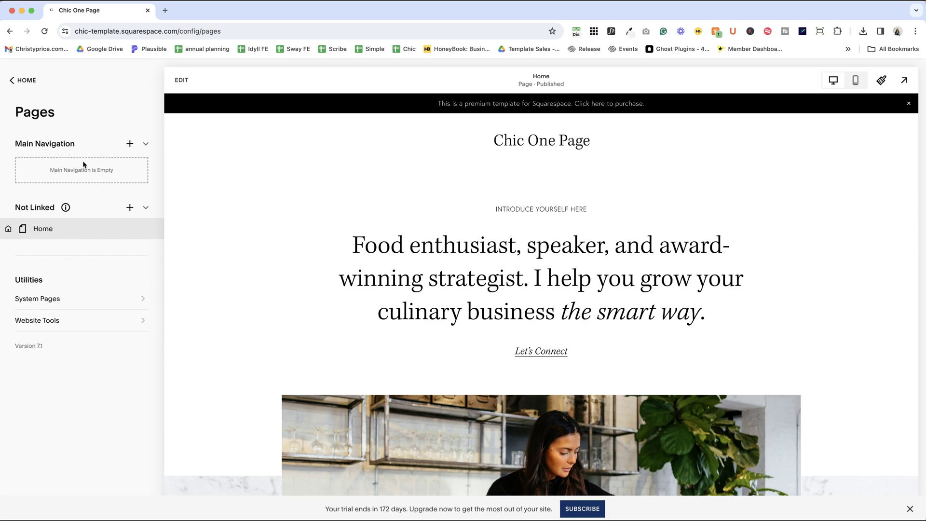
scroll(59, 159, "up", 1)
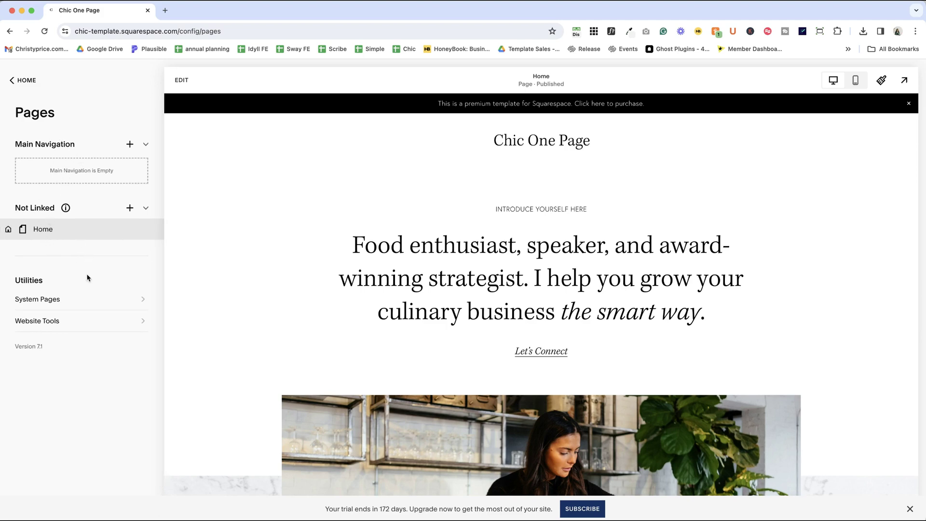
left_click(129, 144)
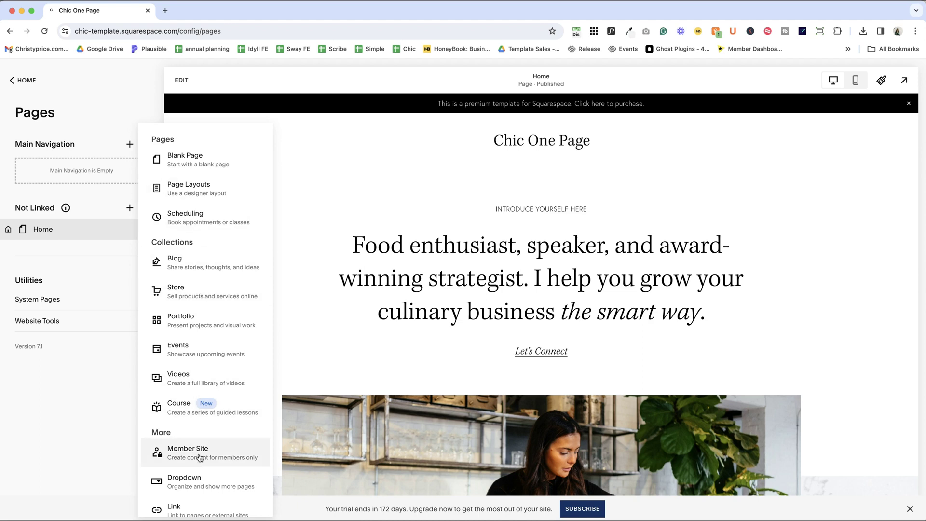
left_click(88, 447)
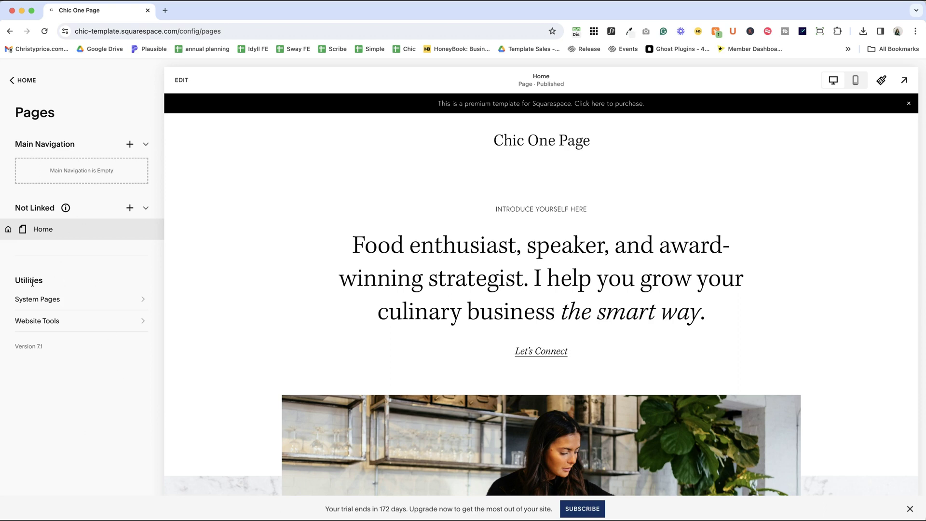
left_click(36, 302)
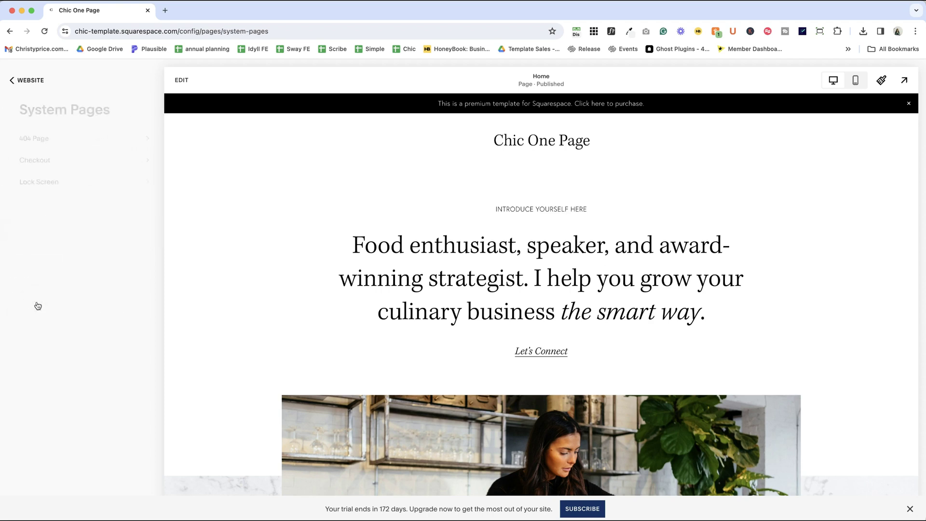
left_click(33, 140)
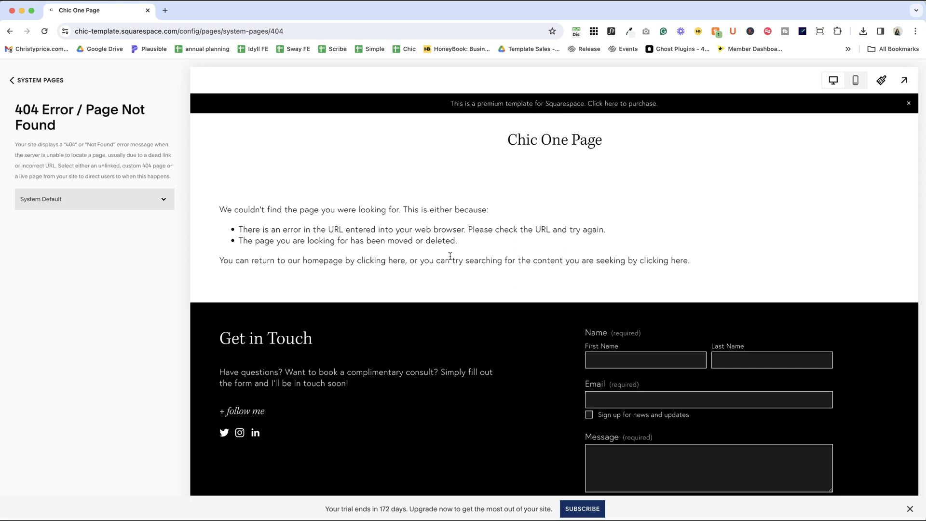
left_click(47, 81)
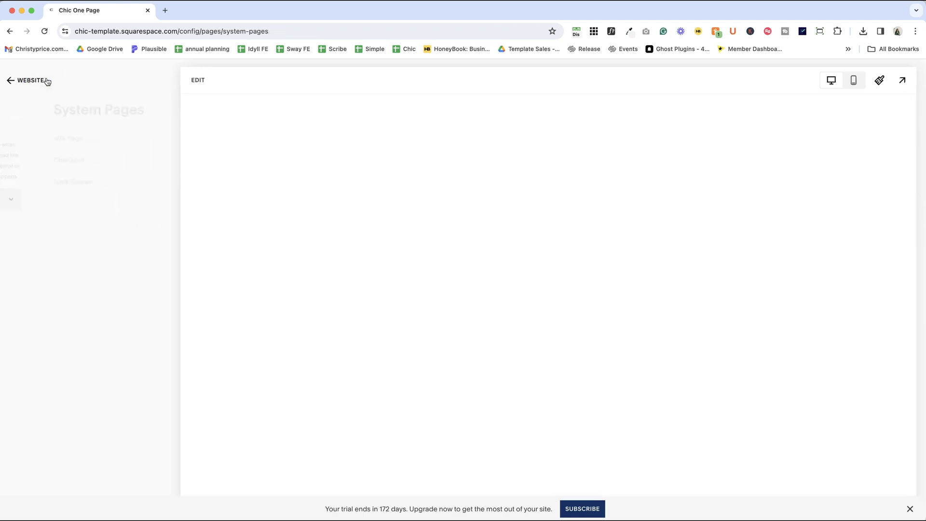
left_click(43, 162)
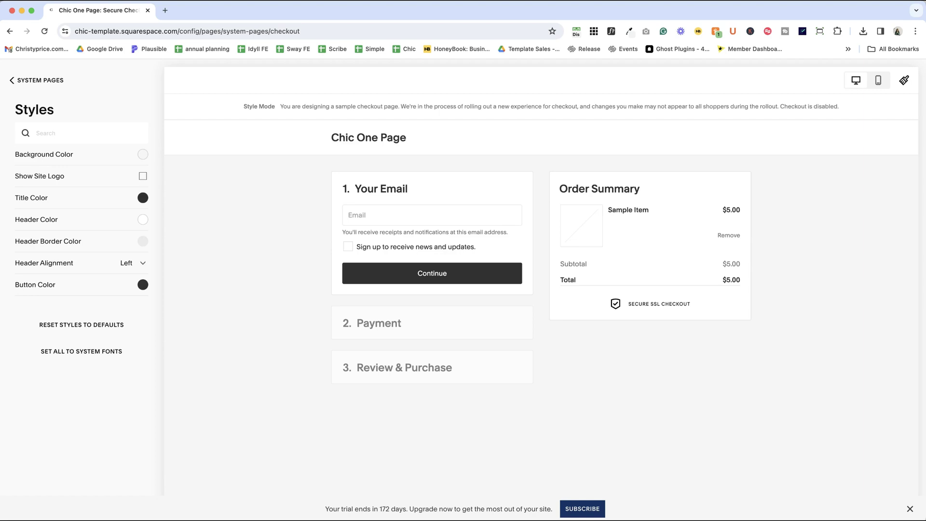
left_click(29, 81)
left_click(39, 182)
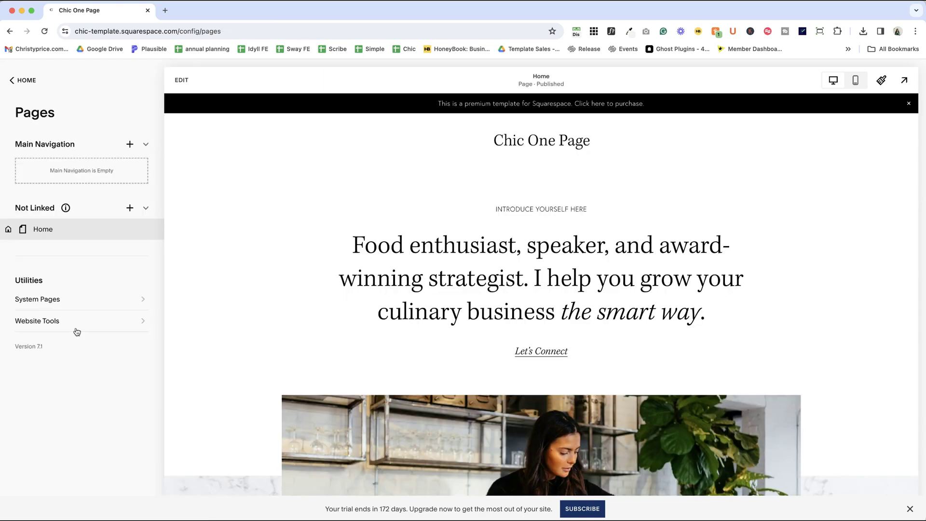
Look at the Custom CSS editor and the empty Code Injection header and footer in Website Tools.
left_click(33, 320)
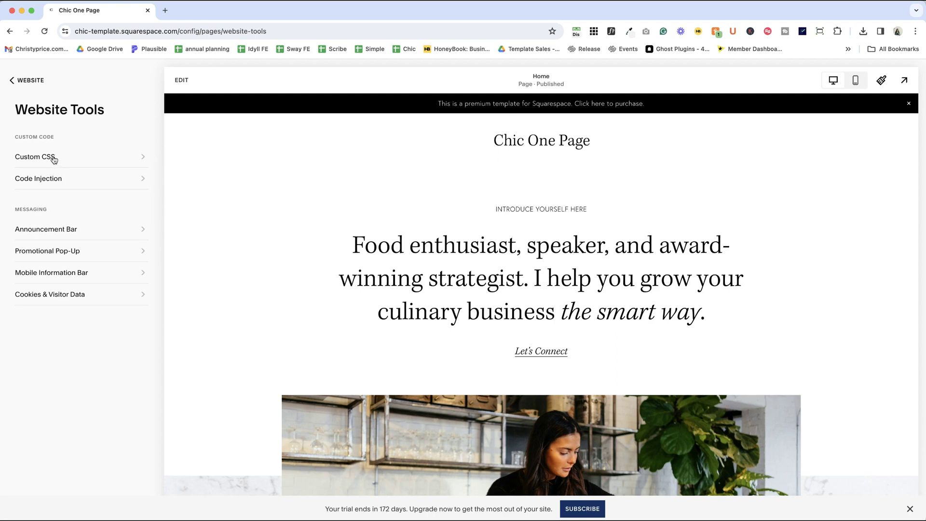
left_click(54, 158)
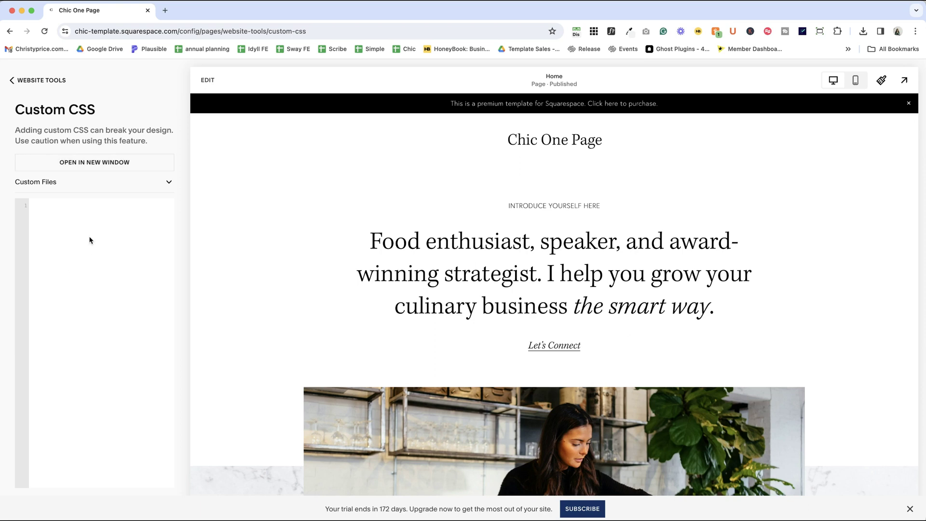
left_click(45, 81)
left_click(48, 181)
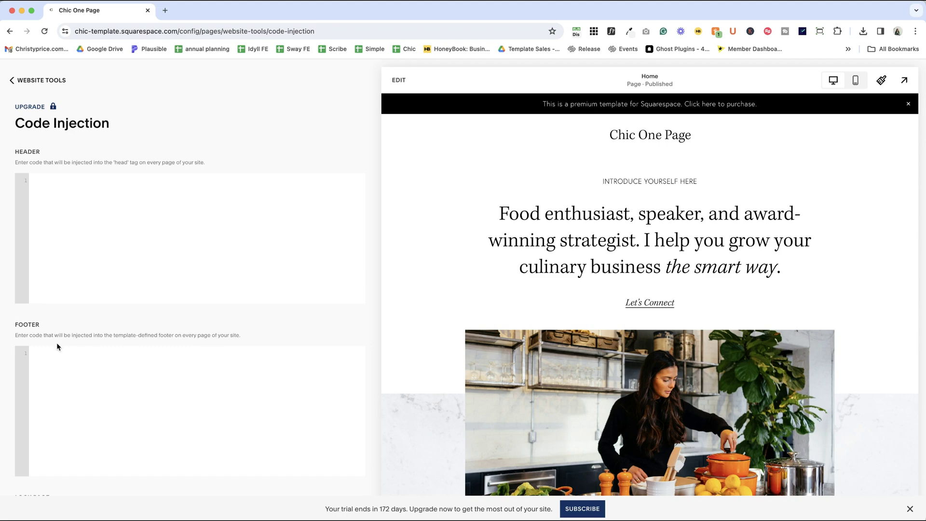
left_click(38, 81)
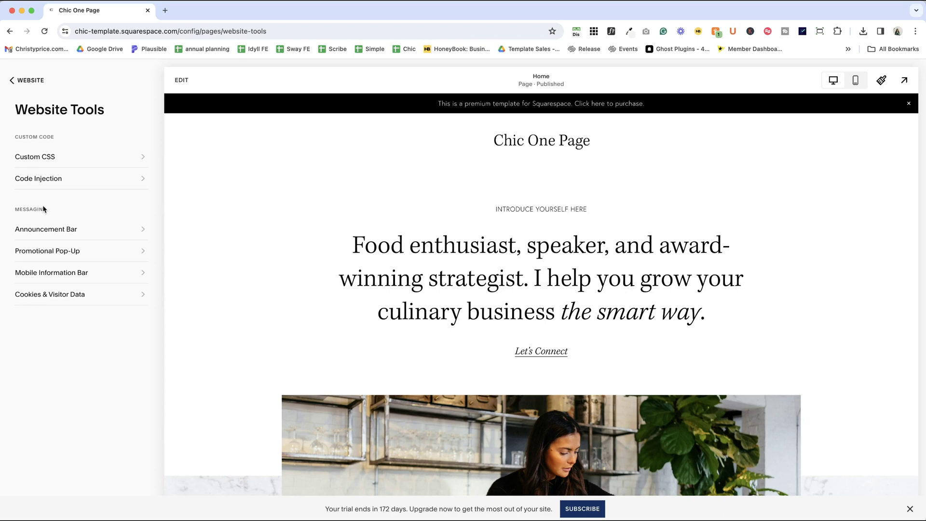
Review the Announcement Bar and Promotional Pop-Up settings in Website Tools.
left_click(55, 235)
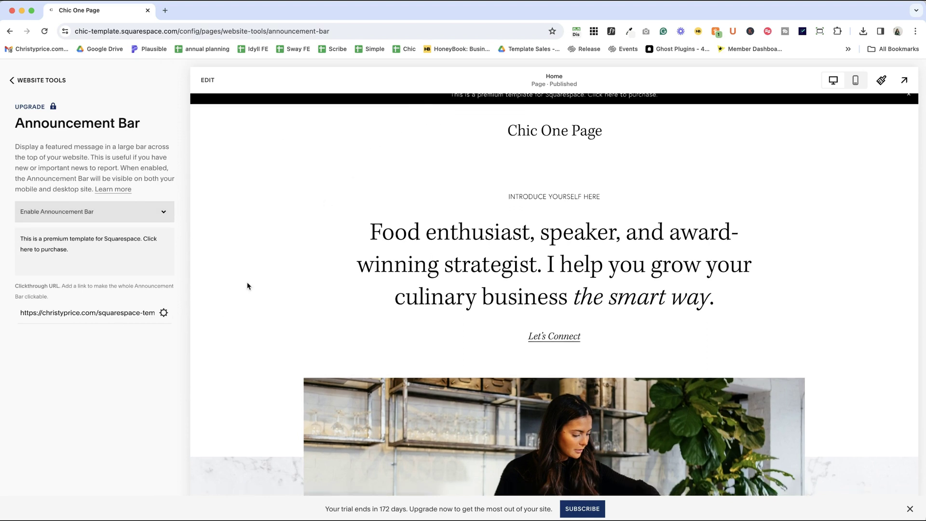
left_click(39, 81)
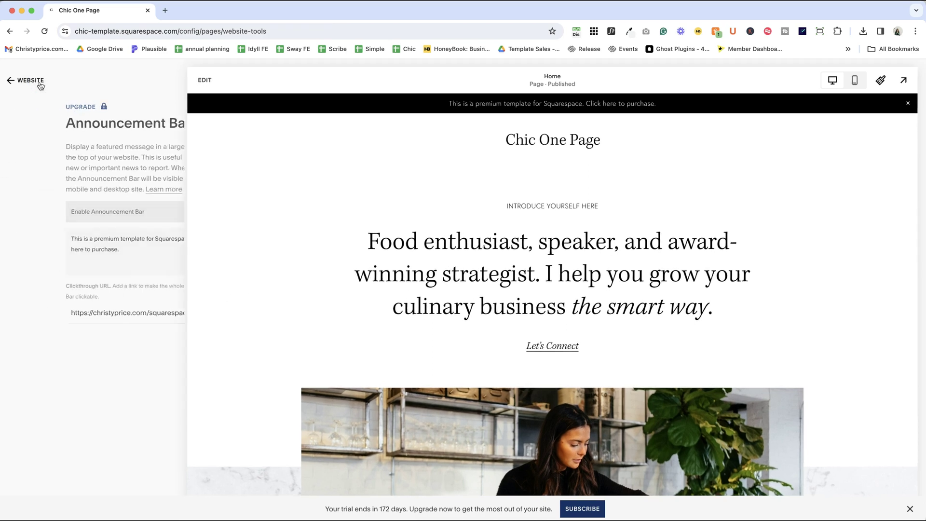
left_click(50, 258)
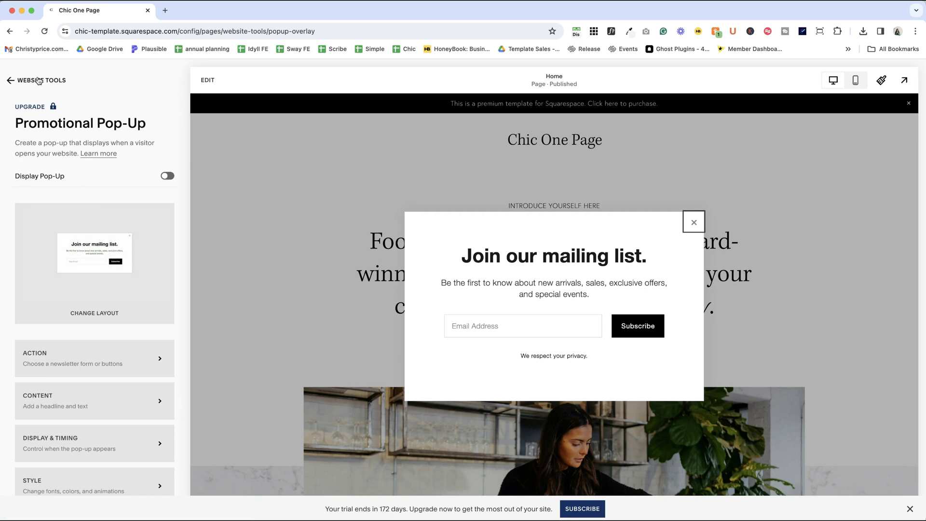
left_click(39, 80)
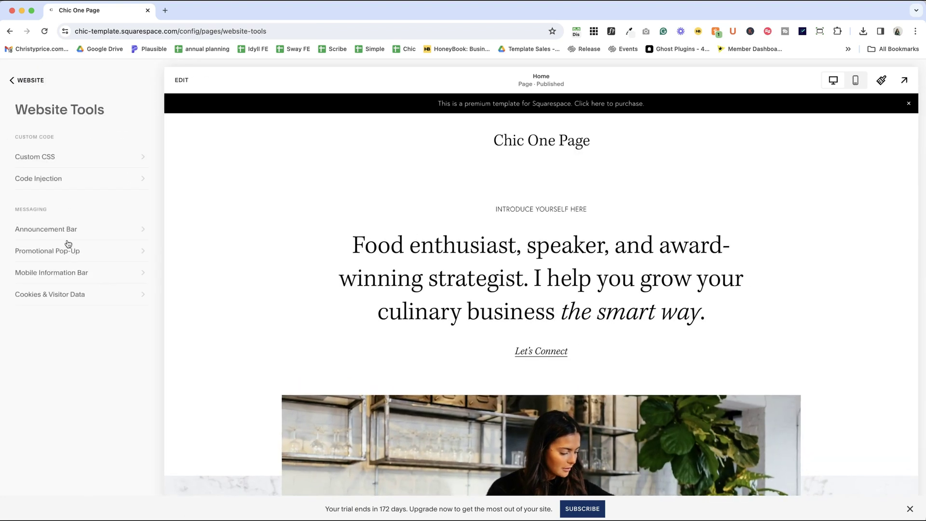
Check Mobile Information Bar and Cookies & Visitor Data settings, then back out to the main dashboard menu.
left_click(55, 271)
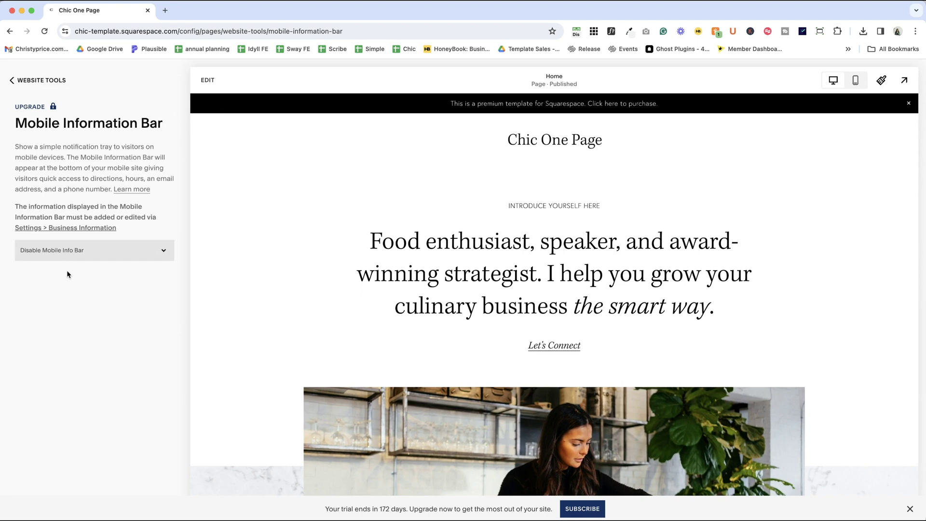
left_click(32, 80)
left_click(52, 294)
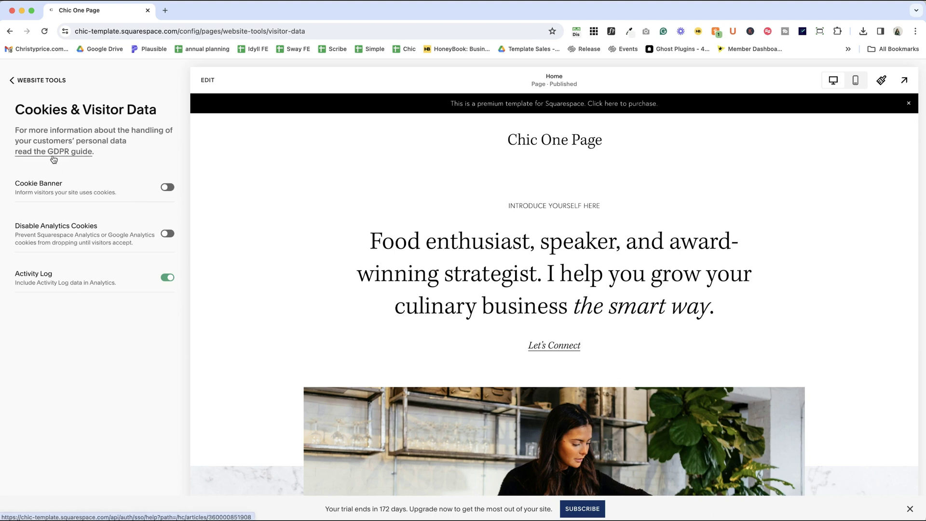
left_click(28, 80)
left_click(28, 80)
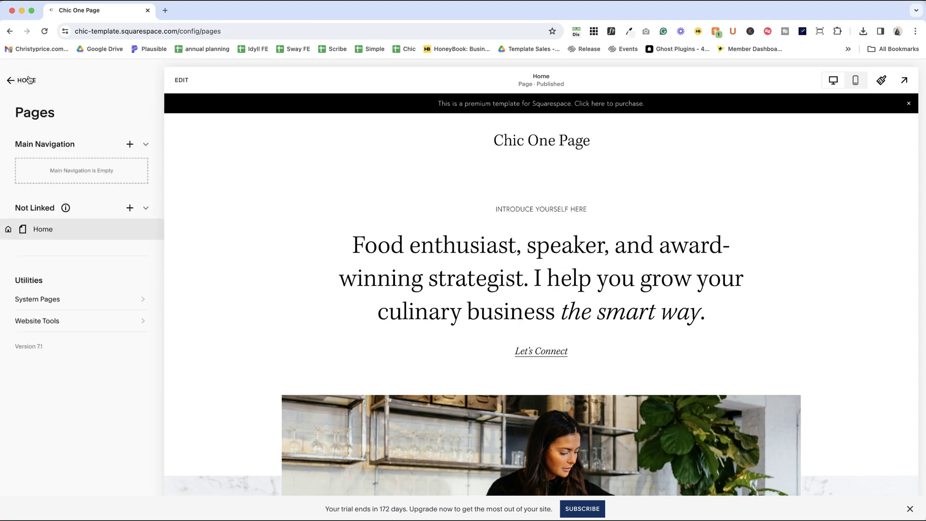
left_click(28, 80)
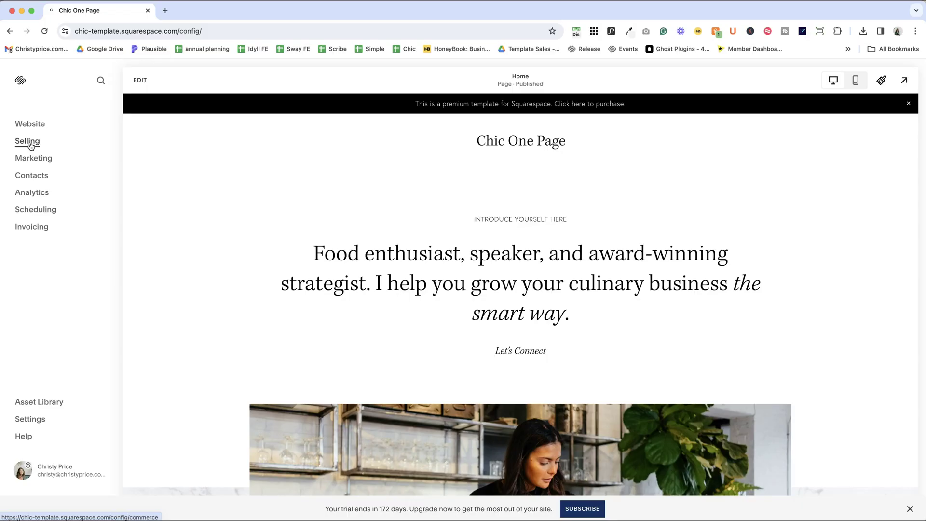
Show the Selling overview with its 0% store setup checklist.
left_click(30, 145)
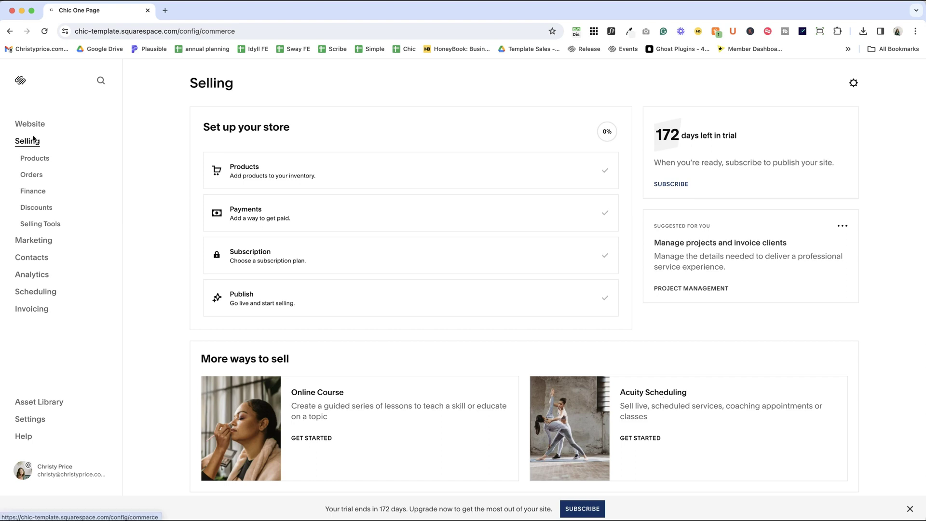
Switch to the Marketing page with its email automation suite and Grow your audience checklist.
left_click(43, 241)
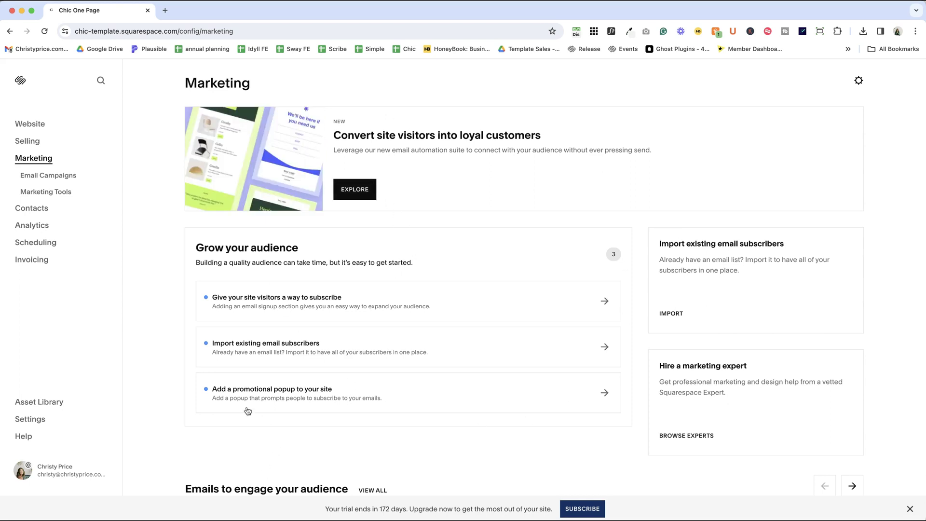
scroll(271, 393, "down", 10)
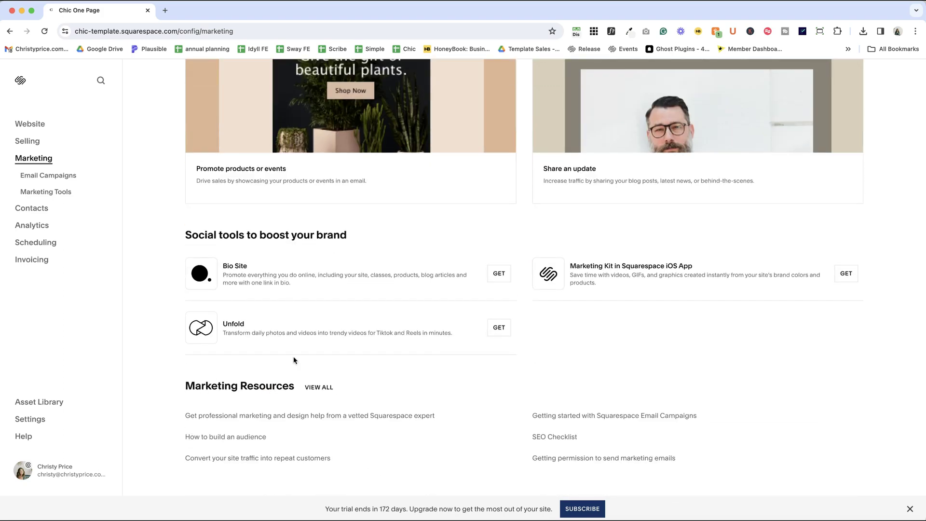
scroll(296, 360, "up", 10)
left_click(55, 175)
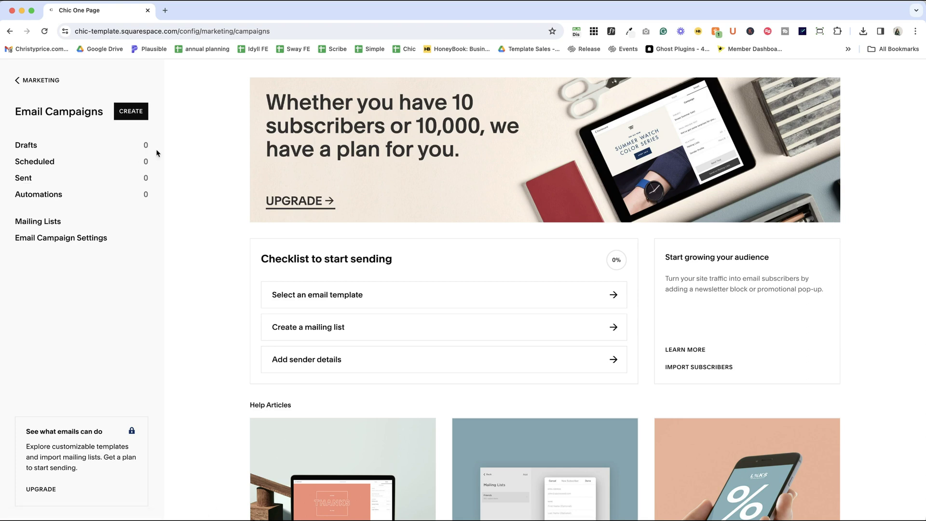
left_click(45, 81)
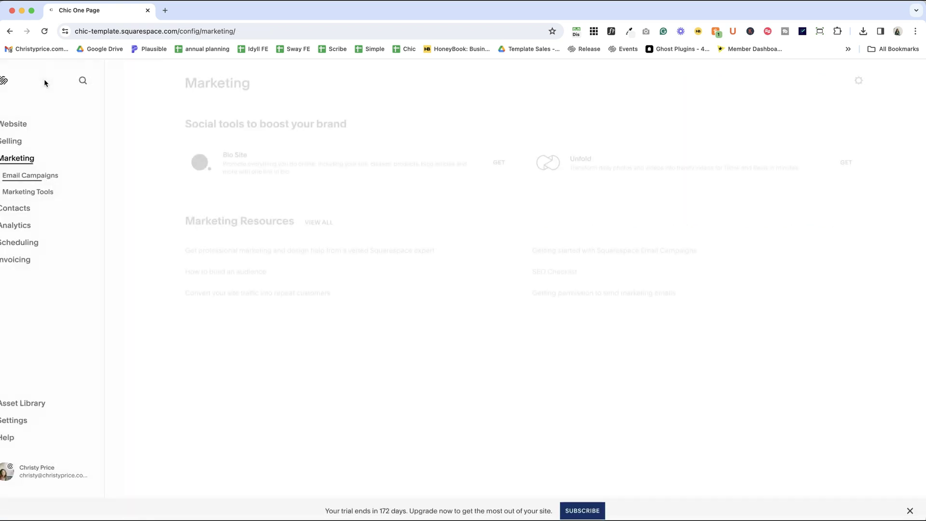
Open the URL Builder card from Marketing Tools, then move on to Contacts.
left_click(27, 192)
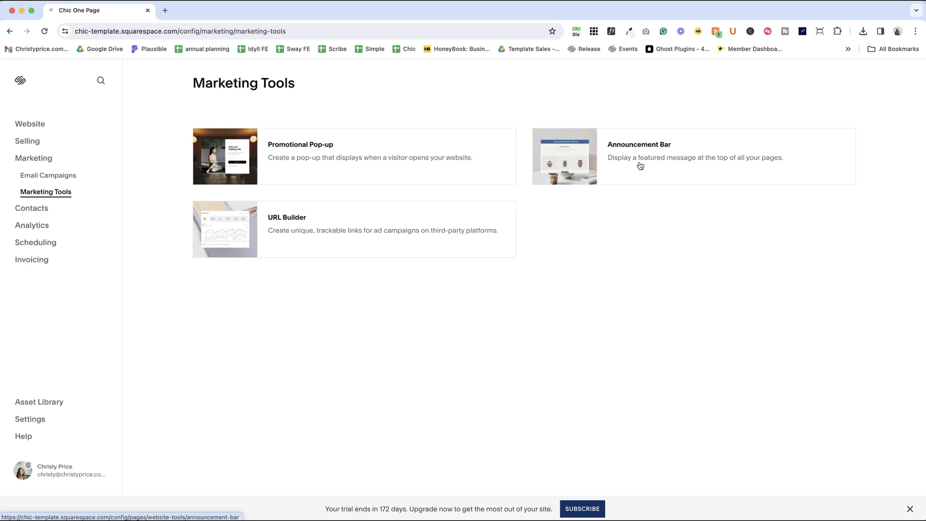
left_click(366, 234)
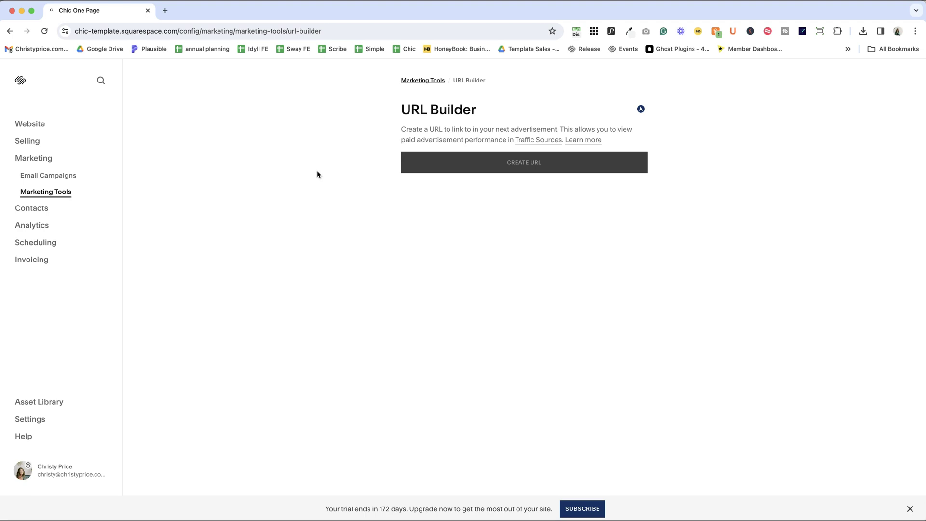
left_click(25, 208)
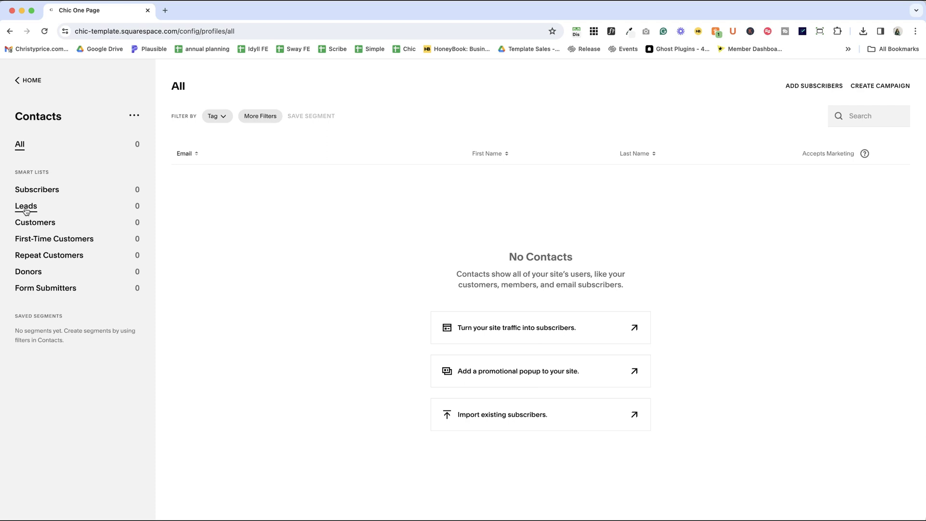
View the empty Form Submitters smart list, then return to the main dashboard.
left_click(46, 288)
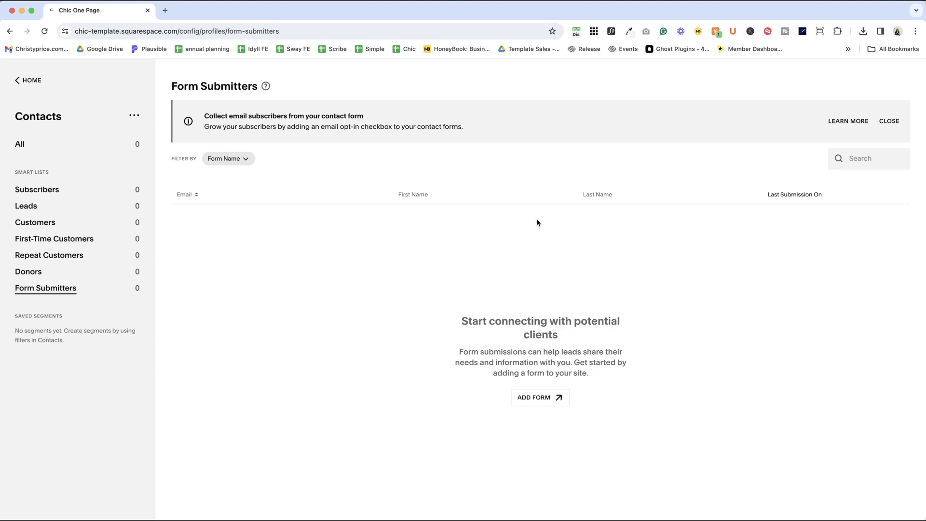
left_click(34, 80)
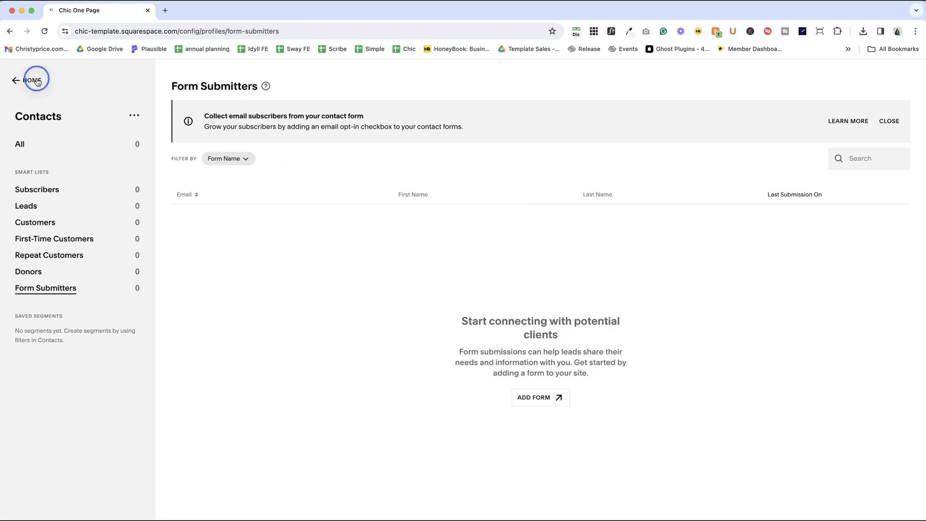
Scroll through the Traffic analytics showing 73 visits and 77 pageviews.
left_click(29, 193)
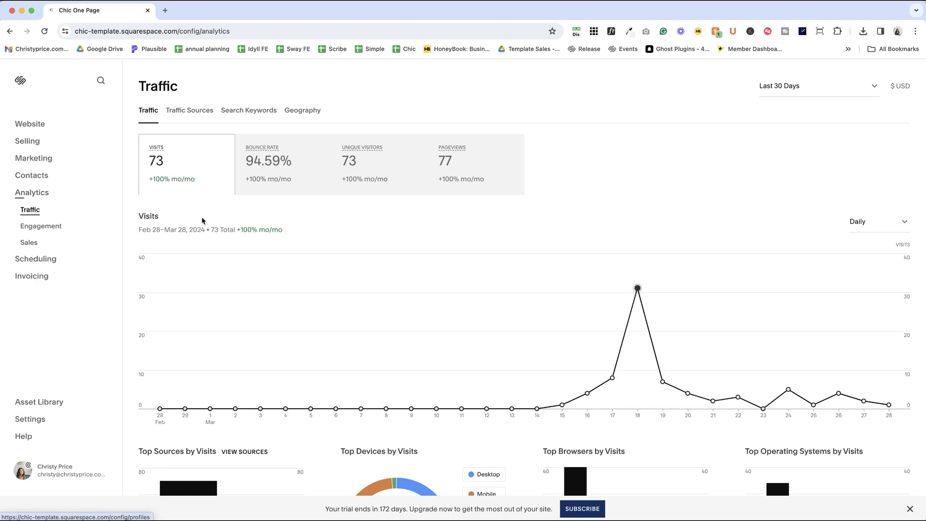
scroll(225, 238, "down", 3)
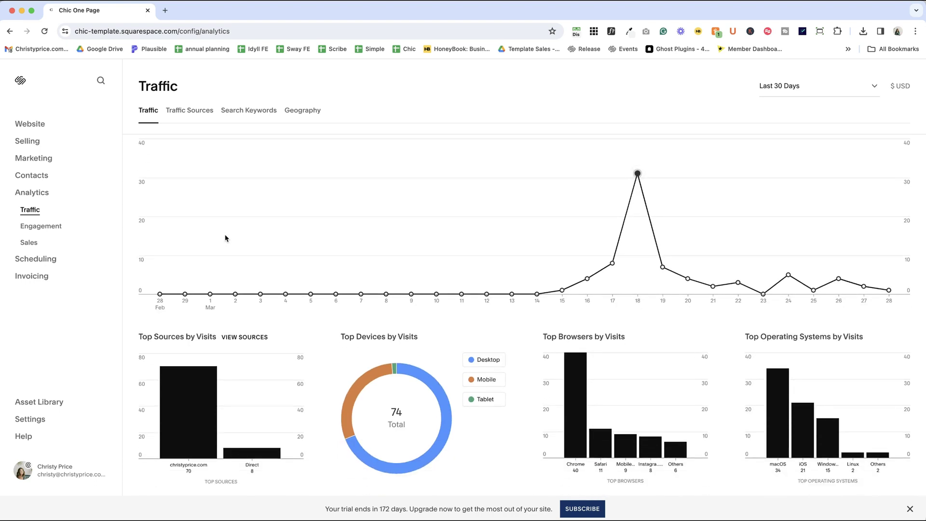
scroll(226, 238, "up", 3)
scroll(225, 238, "down", 1)
scroll(225, 238, "up", 1)
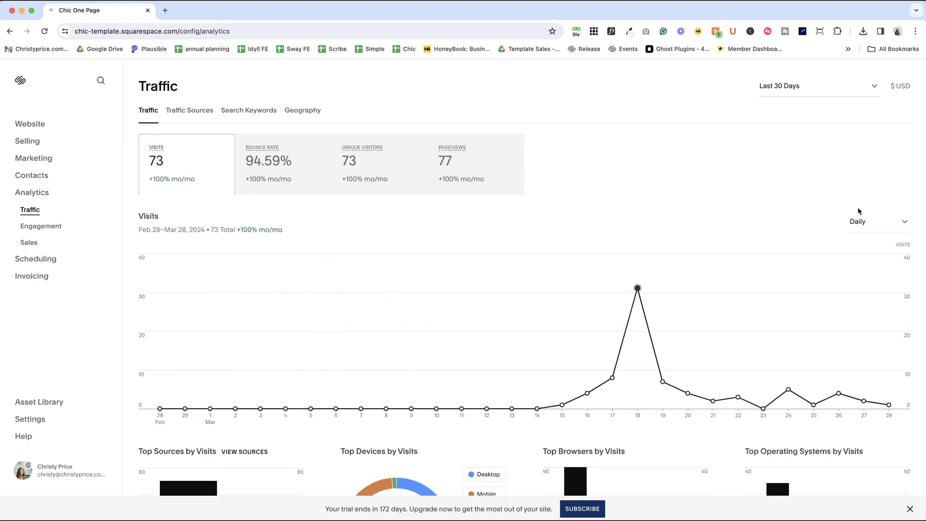
scroll(640, 299, "down", 3)
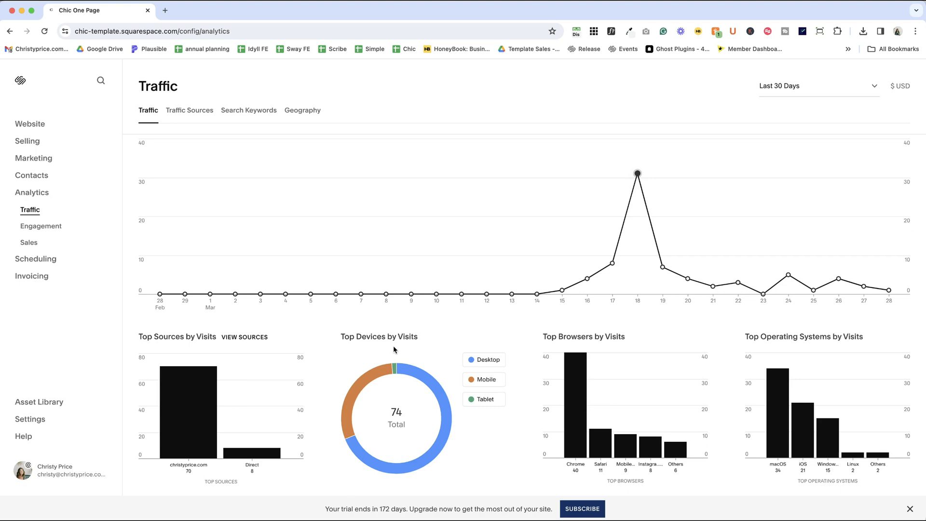
scroll(434, 265, "up", 3)
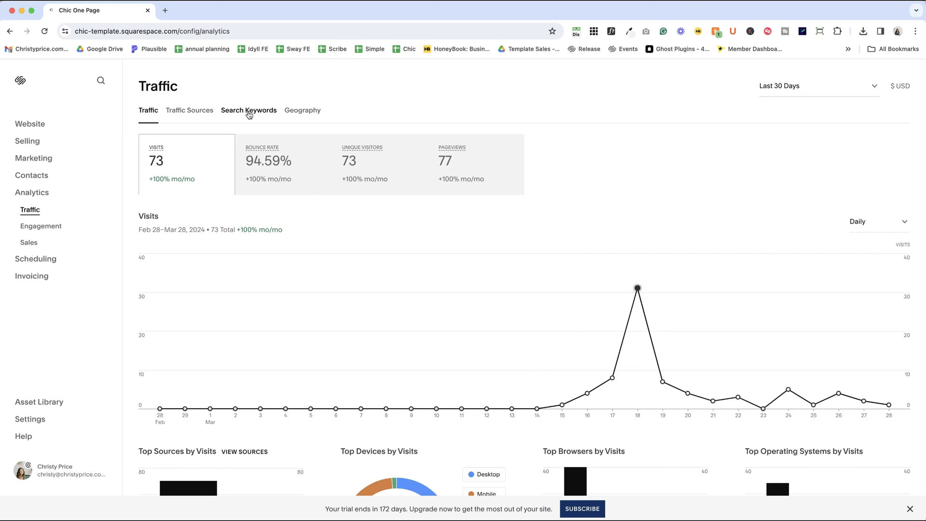
Check the Engagement and Sales analytics, then open the Scheduling section.
left_click(52, 230)
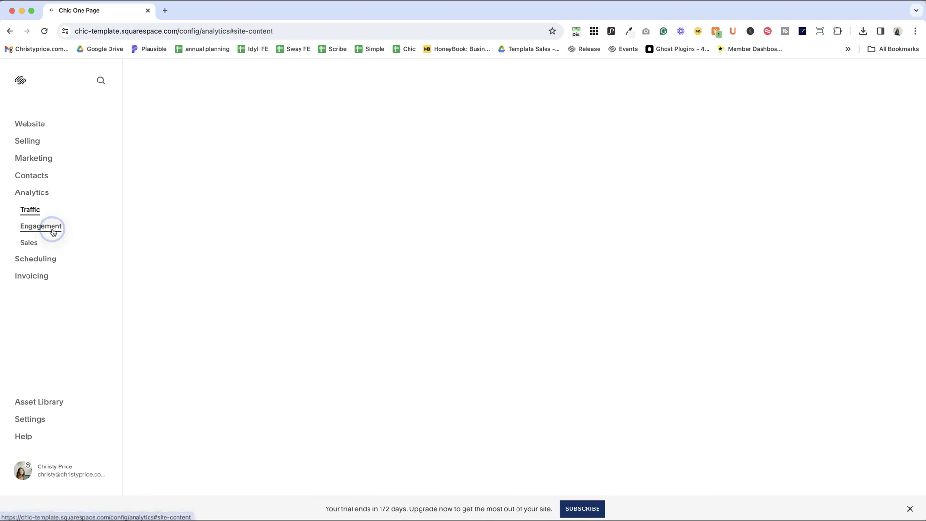
left_click(25, 248)
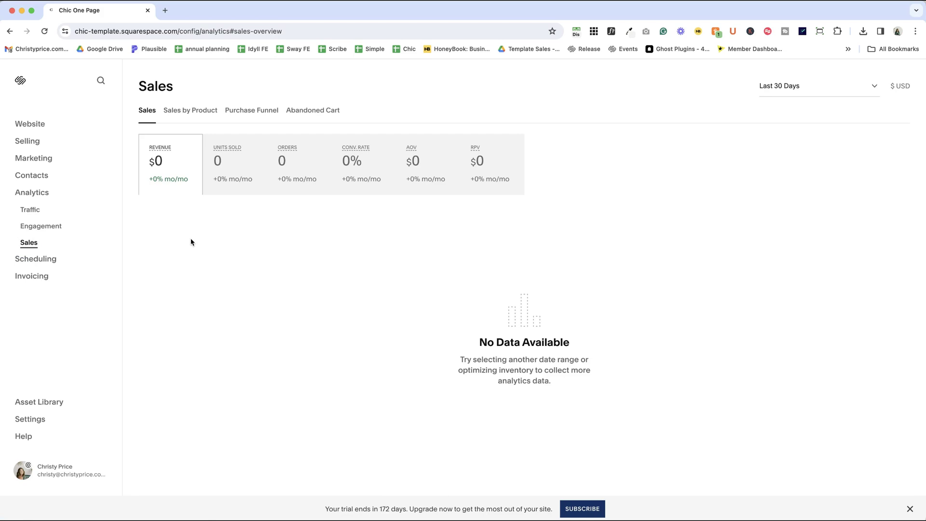
left_click(37, 259)
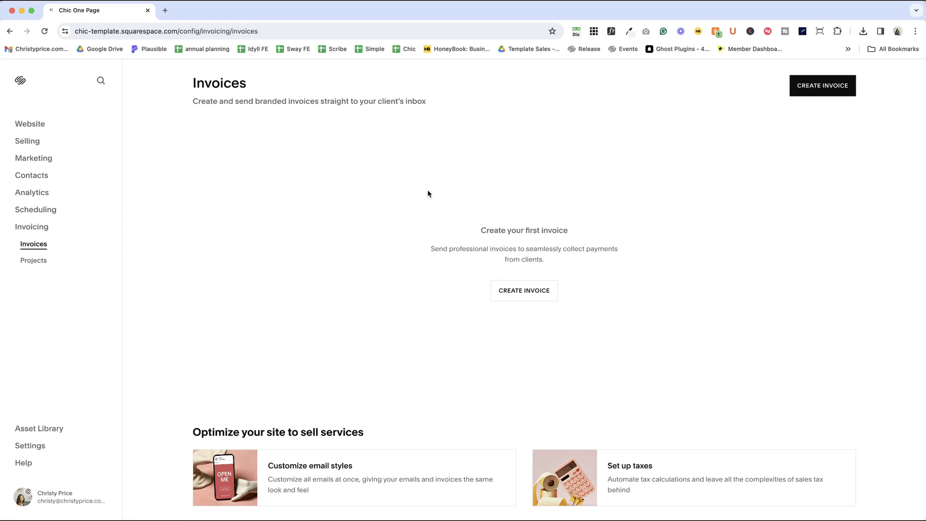
left_click(528, 297)
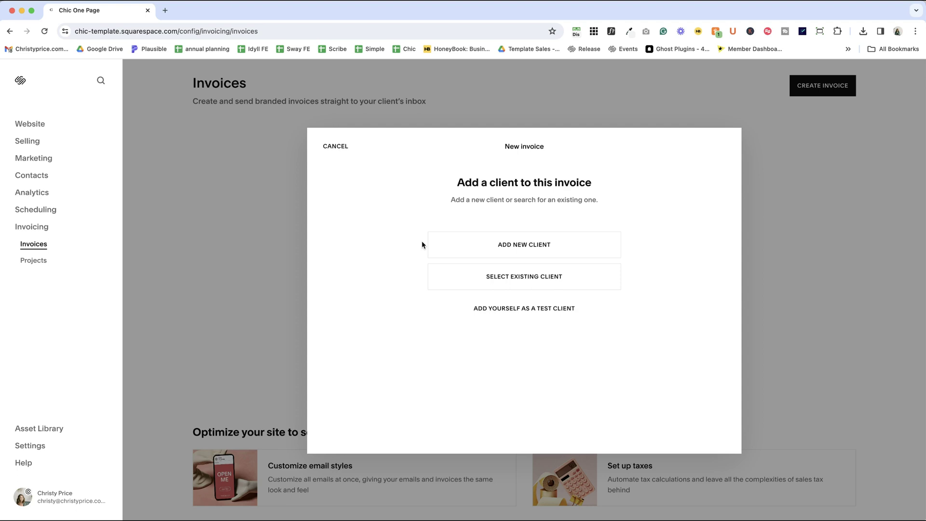
left_click(336, 147)
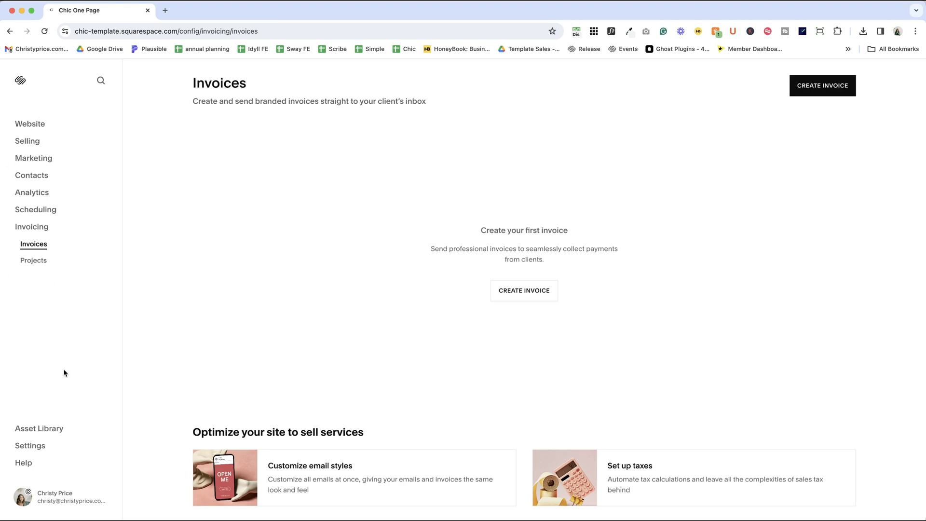
left_click(48, 429)
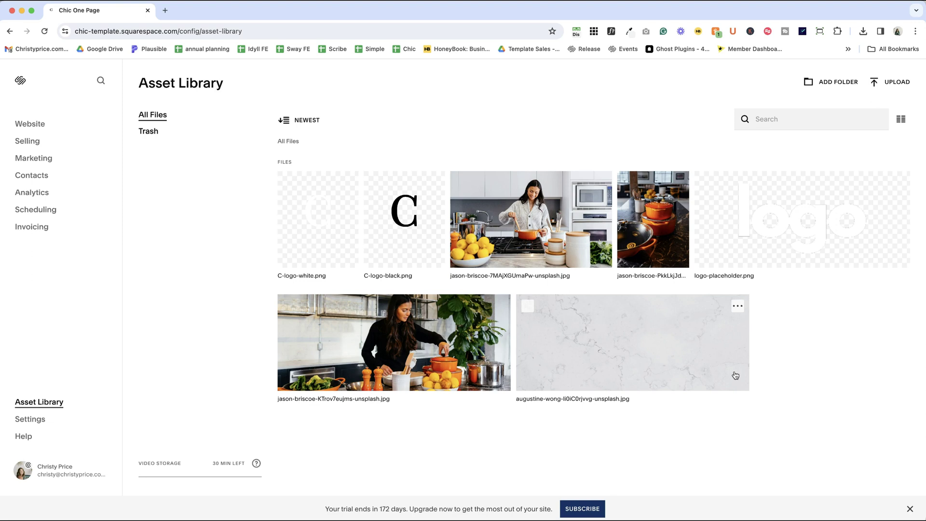
left_click(22, 419)
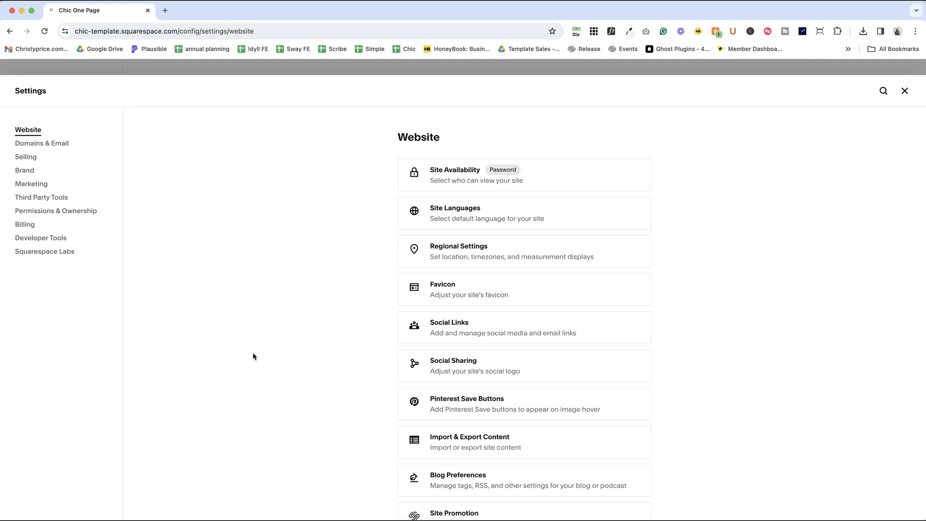
Scroll the Website settings list down to Crawlers and back, then show Domains & Email.
scroll(254, 357, "down", 3)
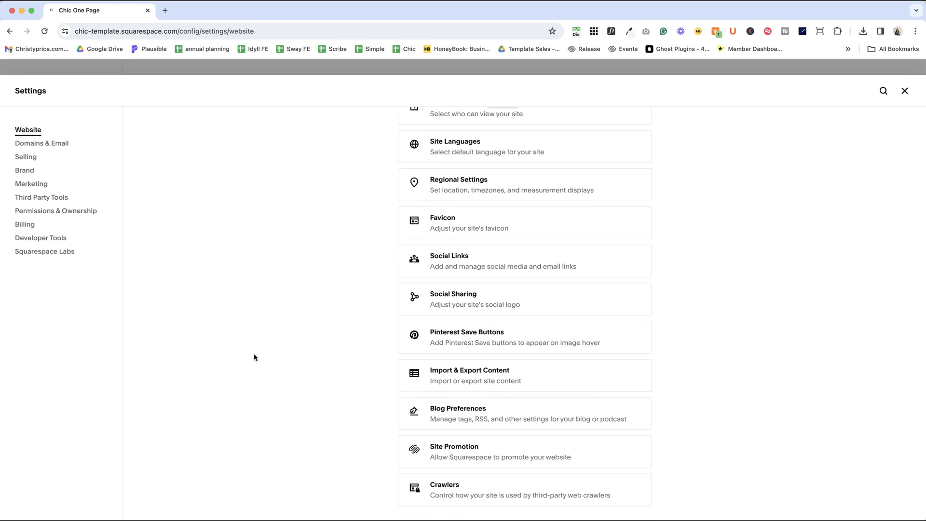
scroll(254, 357, "up", 3)
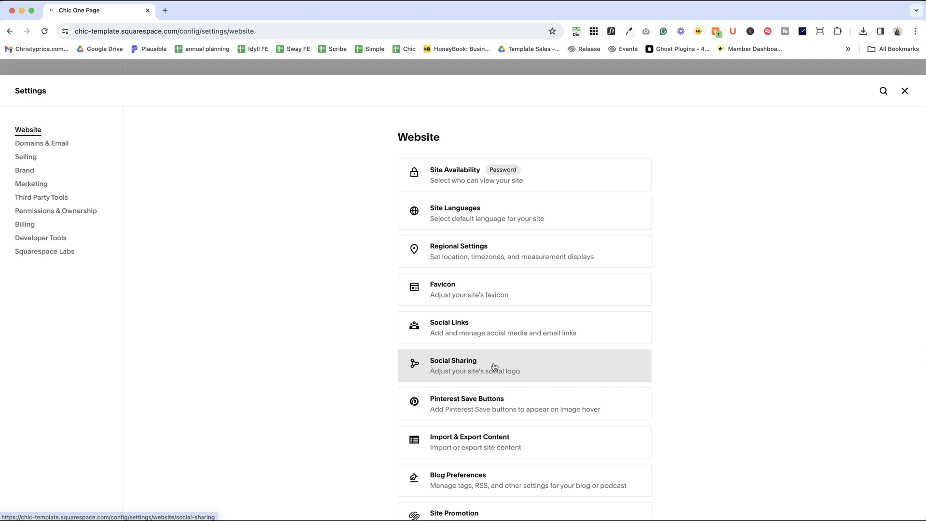
scroll(495, 367, "down", 3)
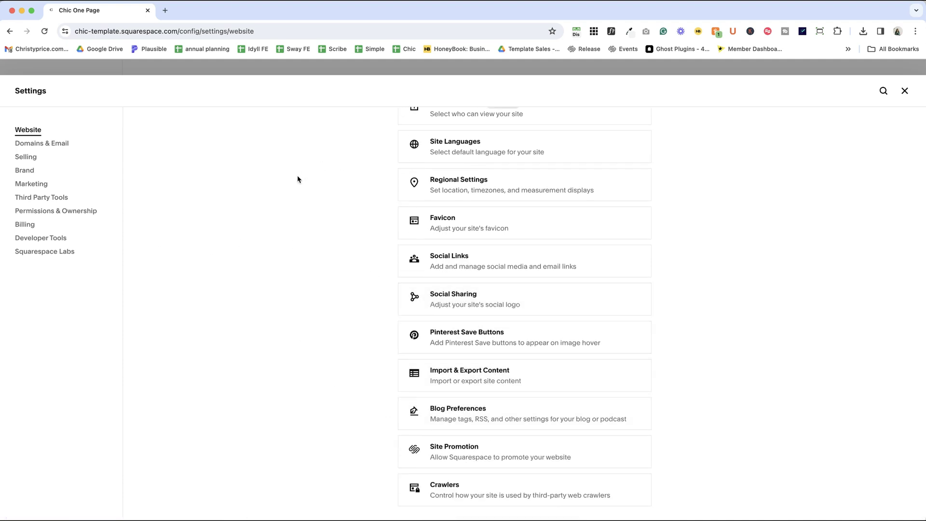
left_click(38, 143)
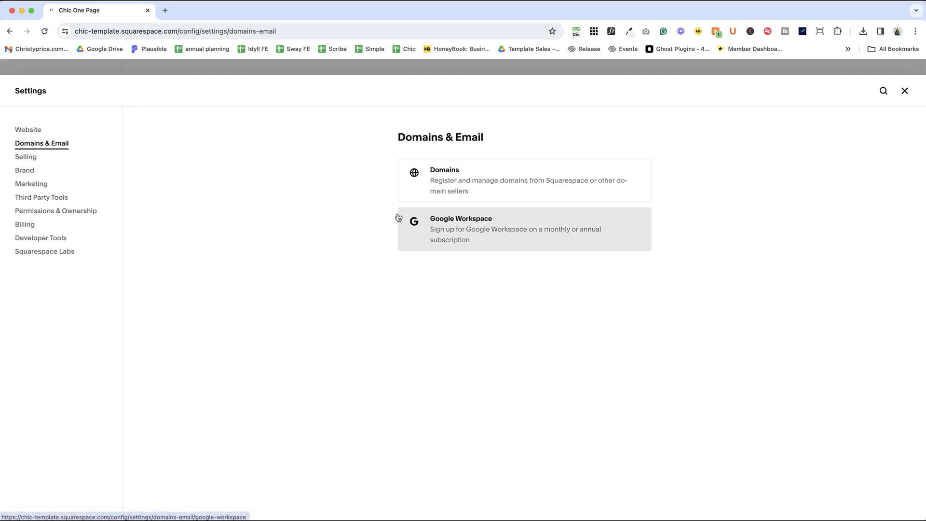
Look over the Selling settings, then move to Brand settings with its Brand Identity option.
left_click(35, 157)
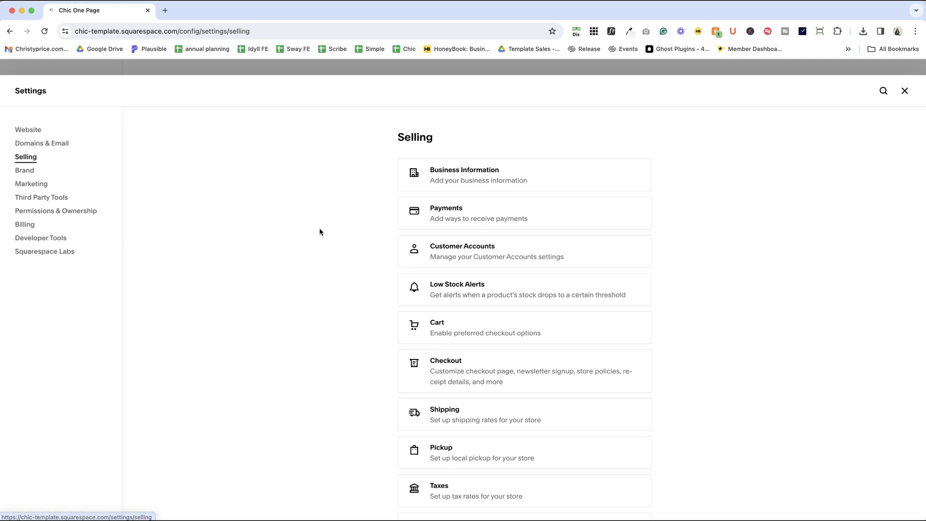
scroll(409, 320, "down", 3)
scroll(270, 141, "up", 3)
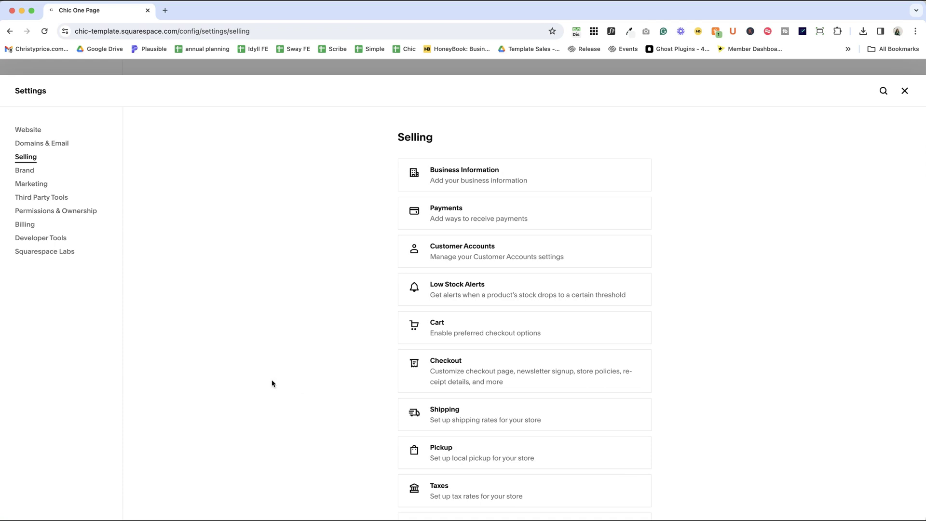
left_click(26, 173)
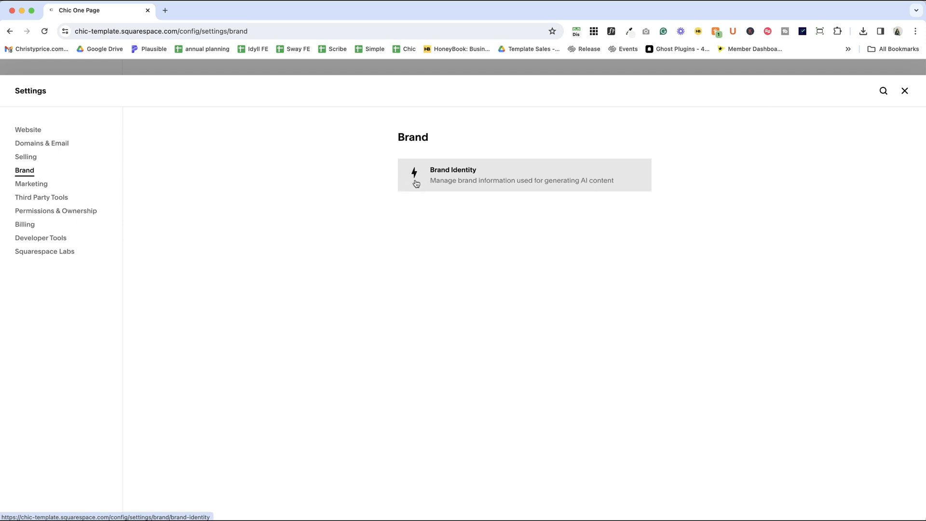
Review the Brand Identity page after accepting the Squarespace AI intro, then go to Marketing settings.
left_click(469, 174)
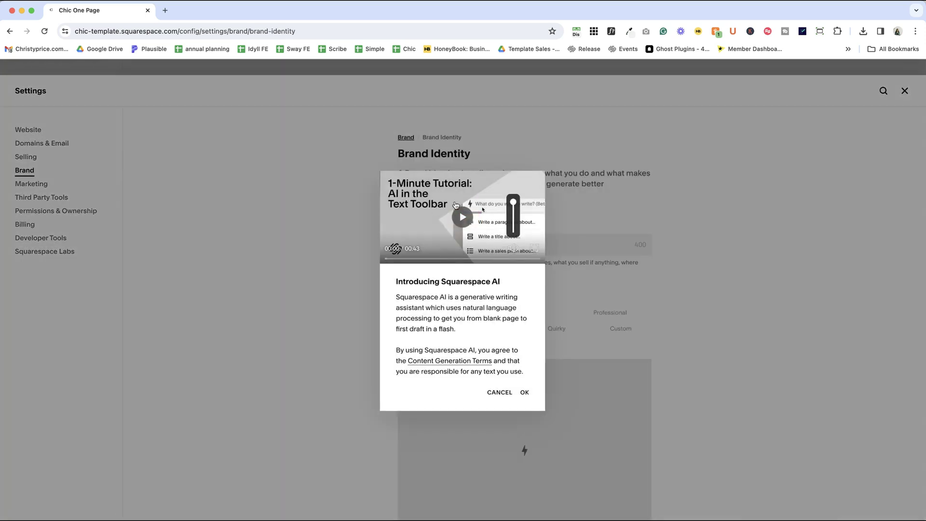
left_click(526, 394)
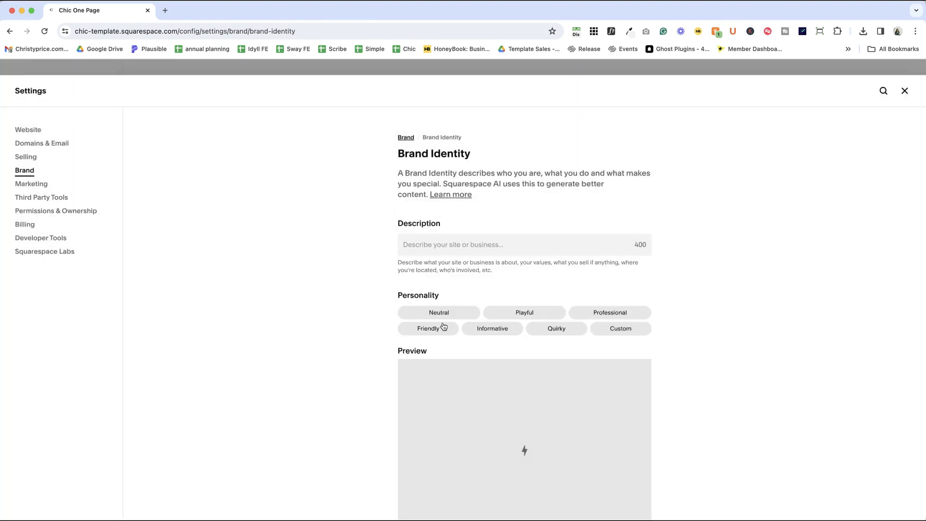
scroll(397, 315, "down", 2)
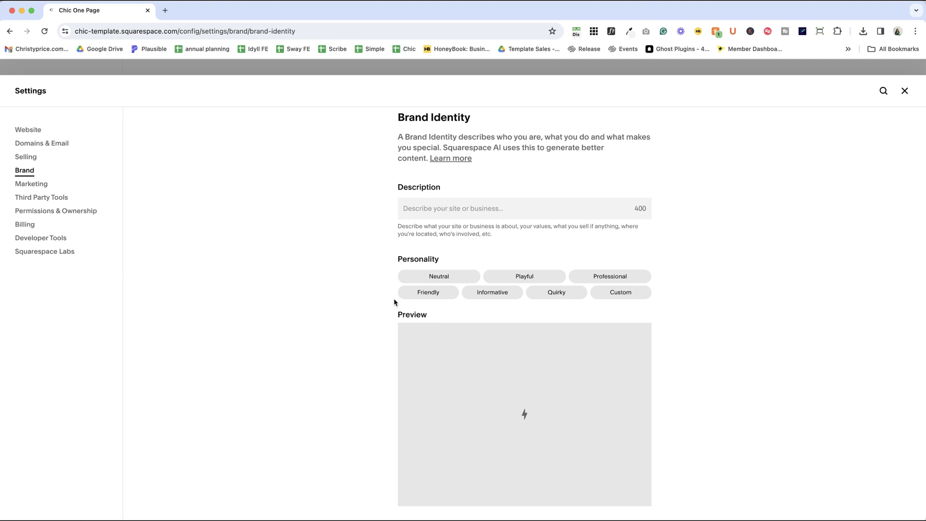
left_click(31, 185)
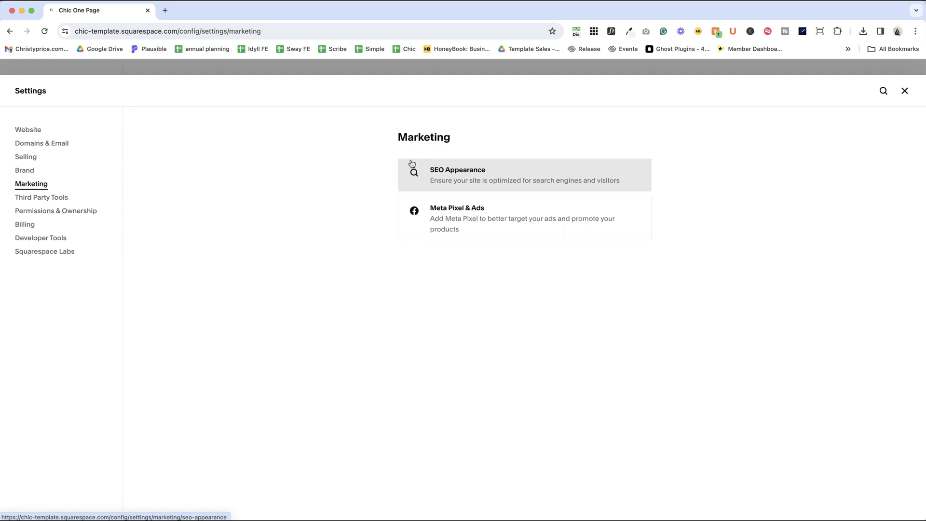
Look at SEO Appearance, return to Marketing, then open the Third Party Tools settings.
left_click(455, 173)
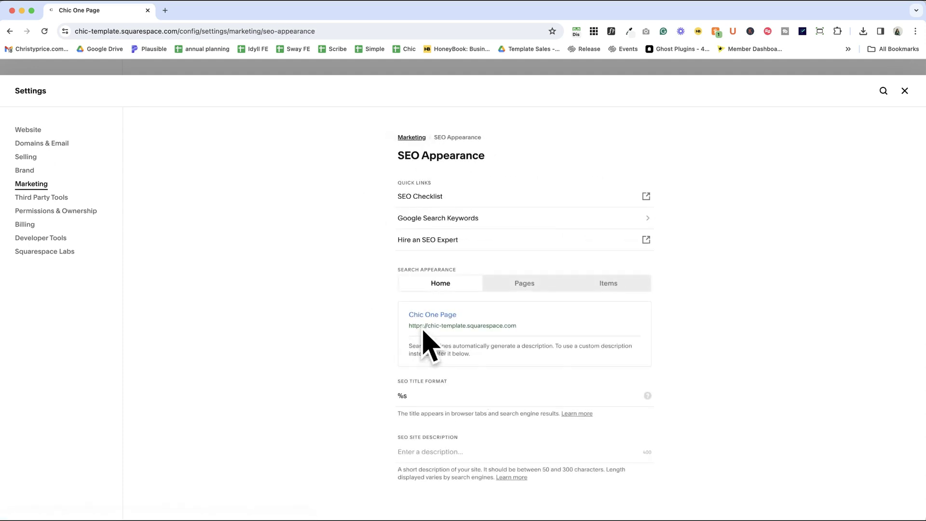
left_click(407, 139)
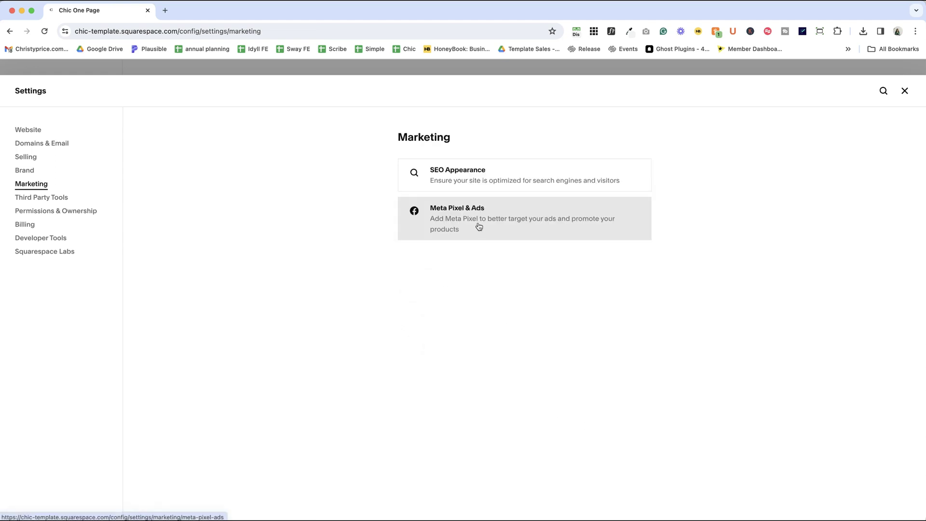
left_click(42, 197)
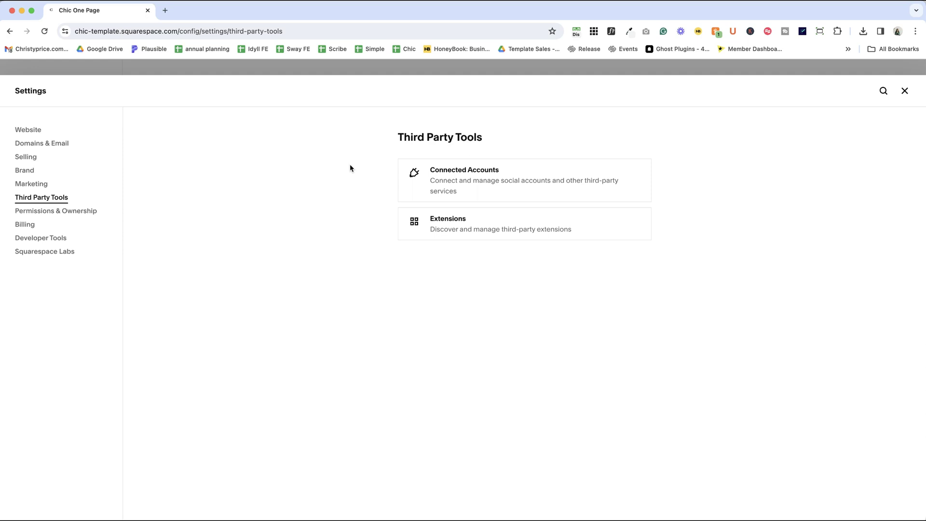
left_click(83, 213)
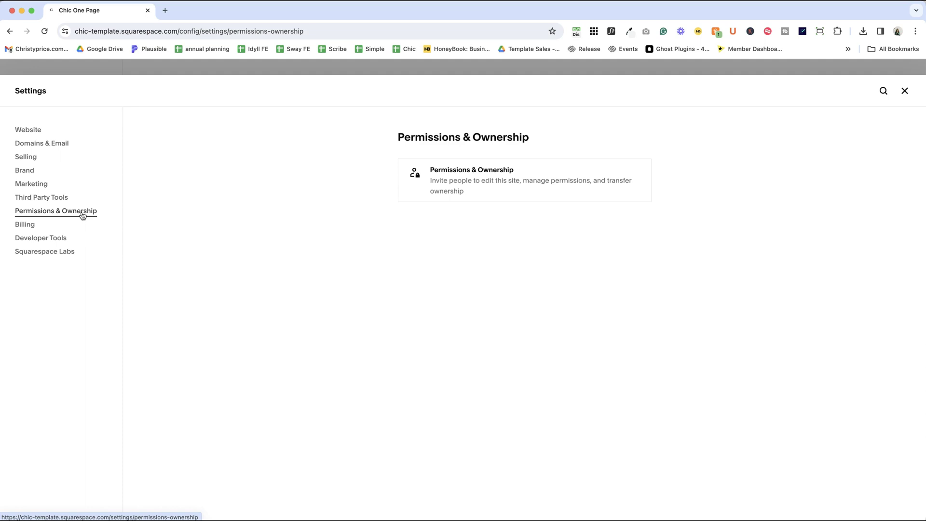
View the site's Permissions page, then open the Billing settings.
left_click(444, 184)
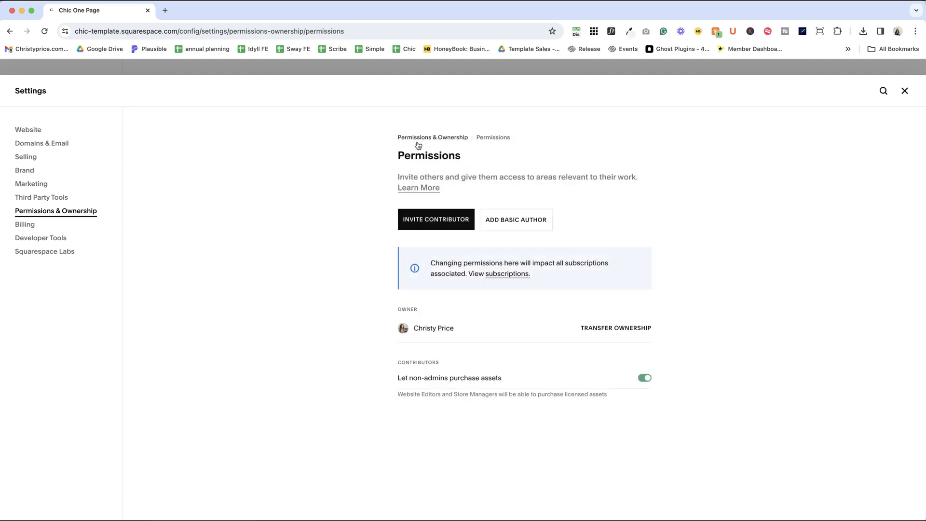
left_click(21, 225)
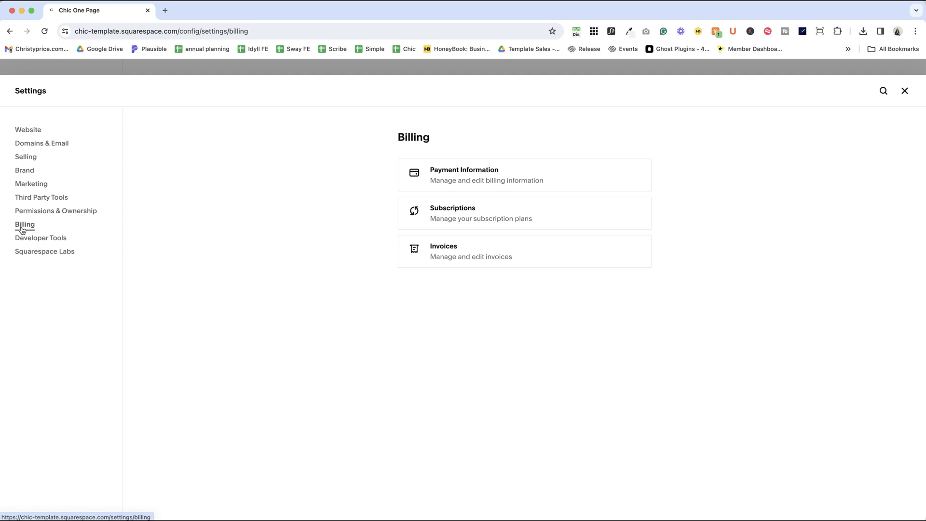
Open Developer Tools settings and then its Website Protection page.
left_click(46, 238)
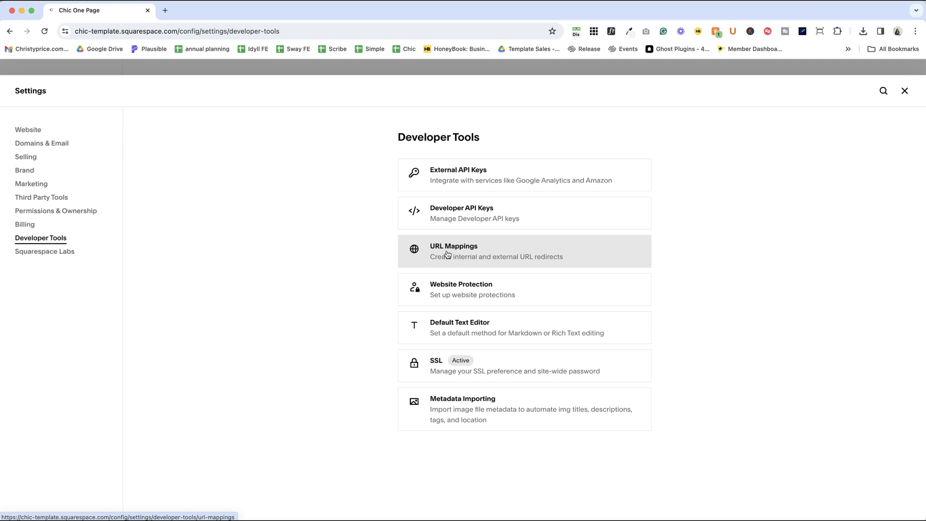
left_click(506, 295)
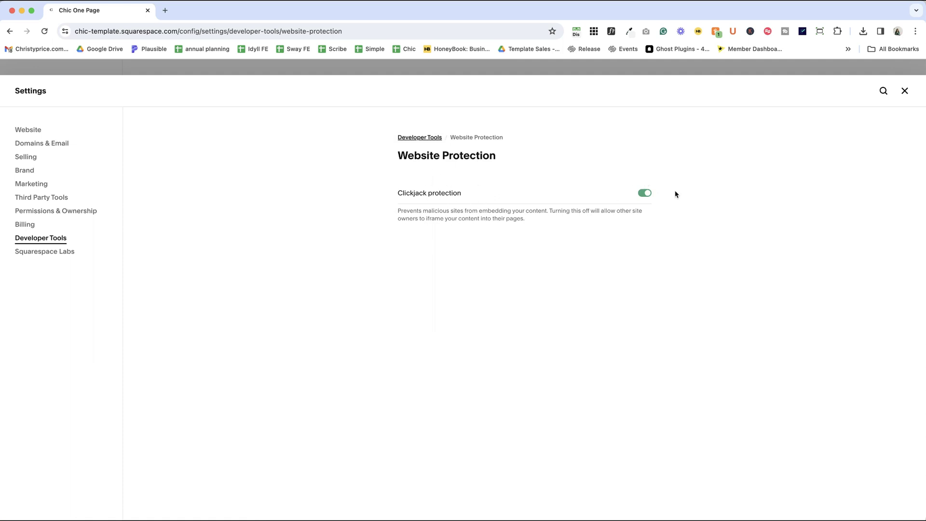
Return from Website Protection to Developer Tools, then open the Squarespace Labs settings.
left_click(428, 136)
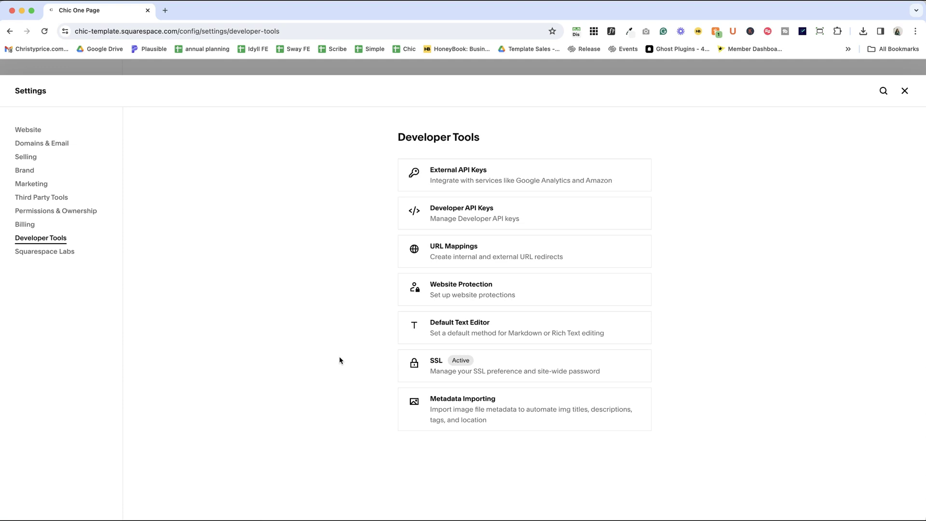
left_click(60, 253)
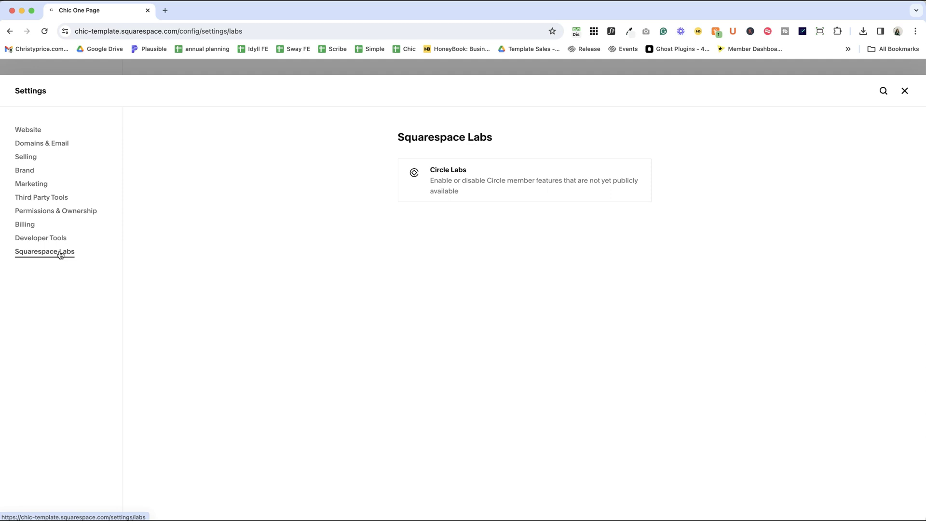
Close settings and open the Squarespace Help Center's contact page.
left_click(905, 91)
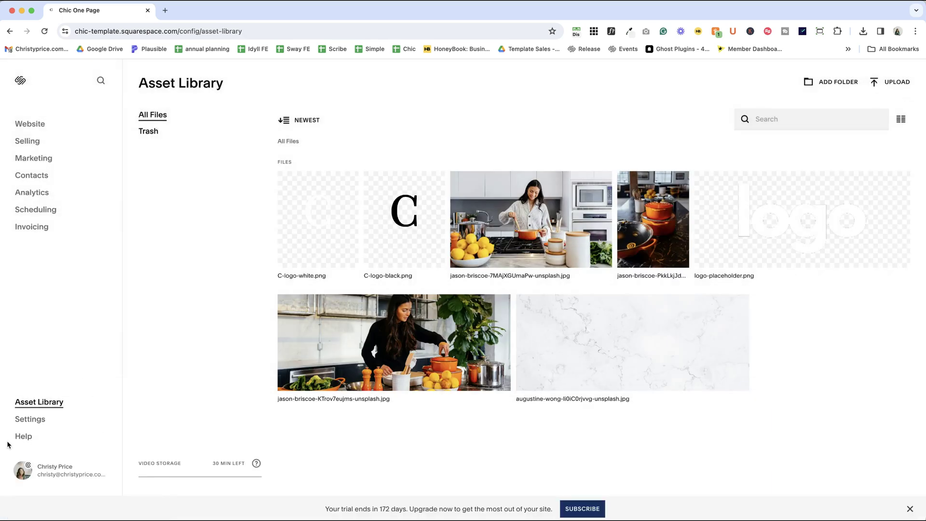
left_click(24, 437)
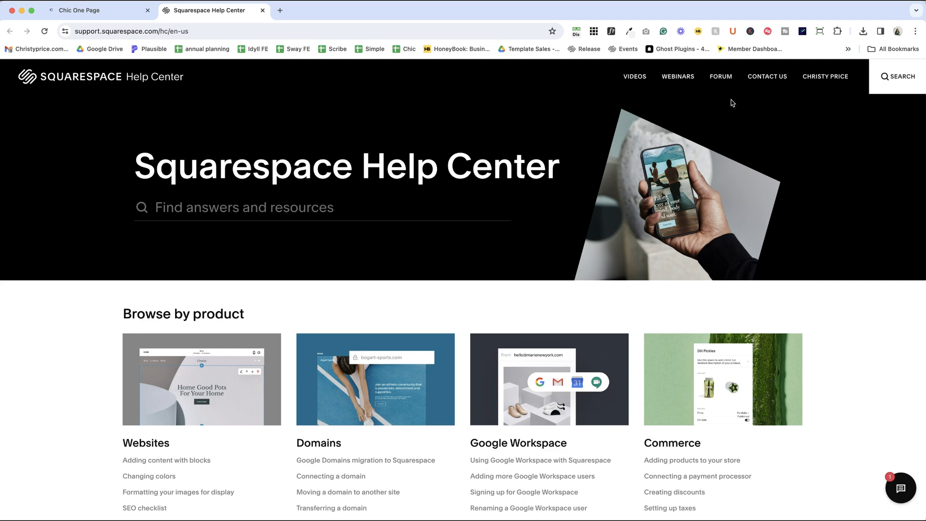
left_click(774, 78)
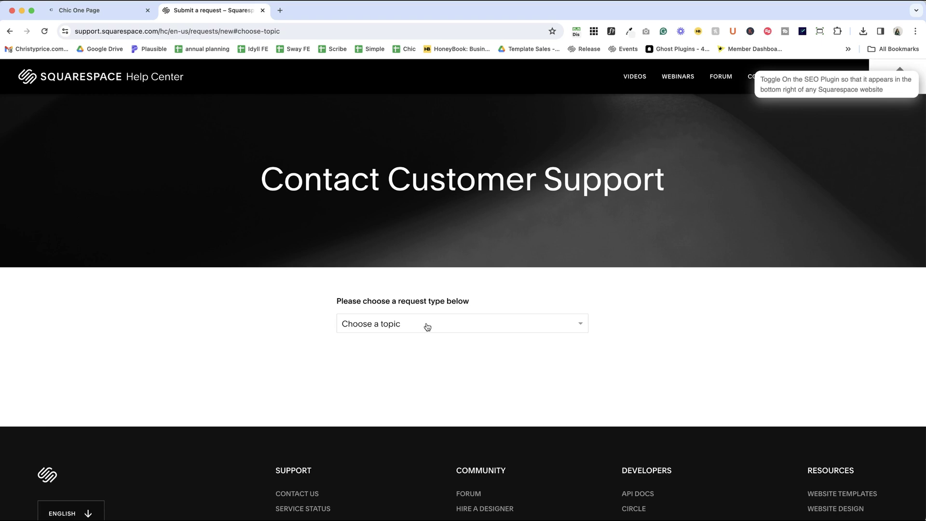
Choose 'Billing and paying for Squarespace' as the request topic, then return to the Chic One Page tab.
left_click(427, 327)
left_click(410, 378)
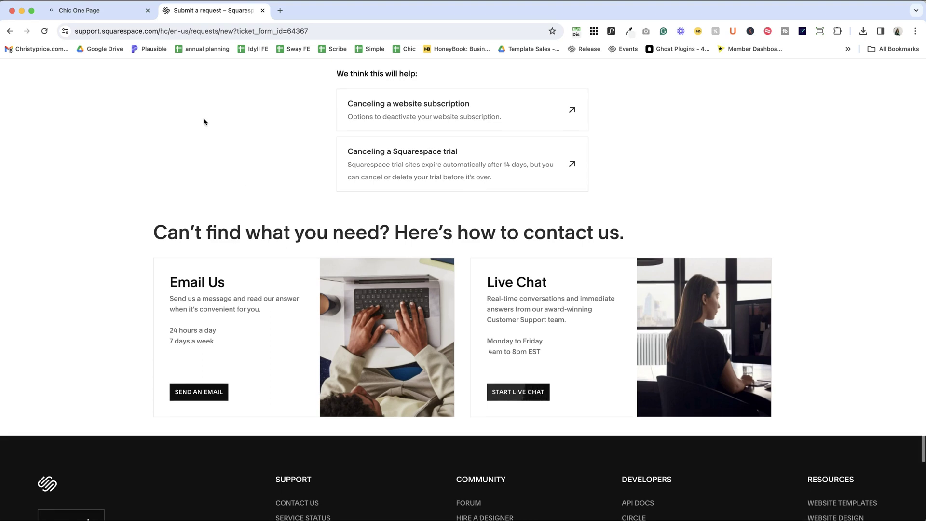
left_click(77, 10)
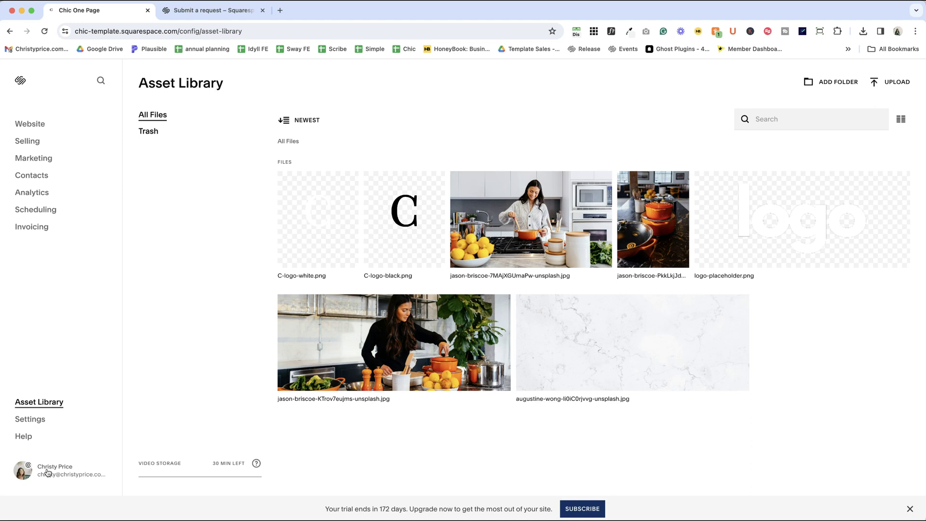
Open the Chic One Page Home page in the editor, scroll through its content, and switch to mobile view.
left_click(20, 81)
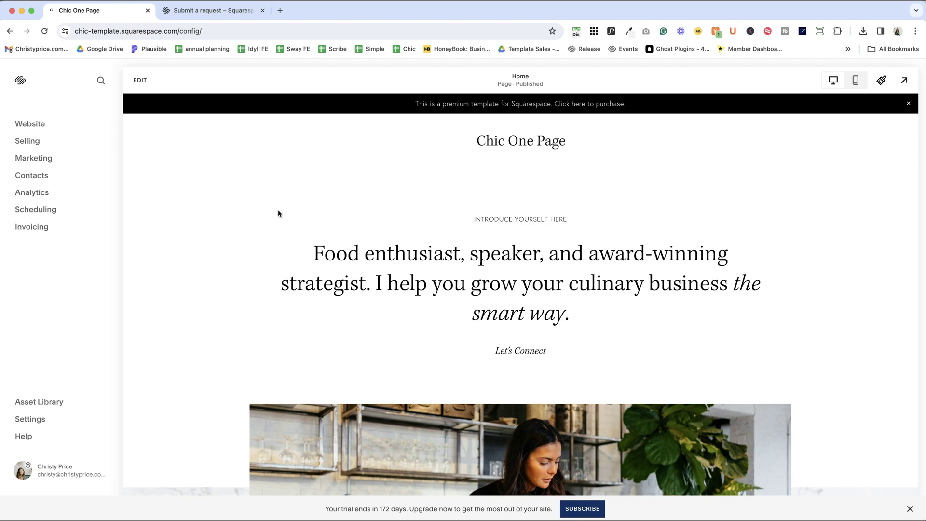
left_click(140, 80)
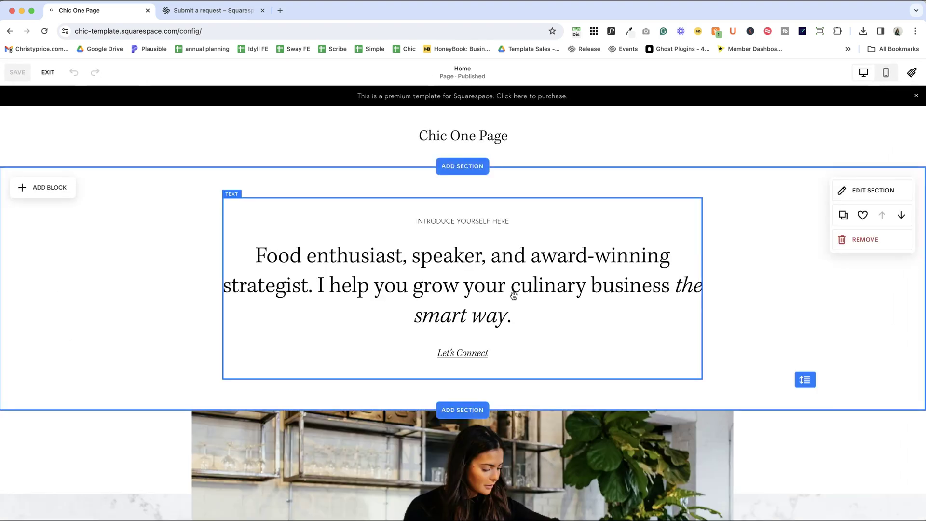
scroll(513, 296, "down", 10)
scroll(514, 296, "down", 5)
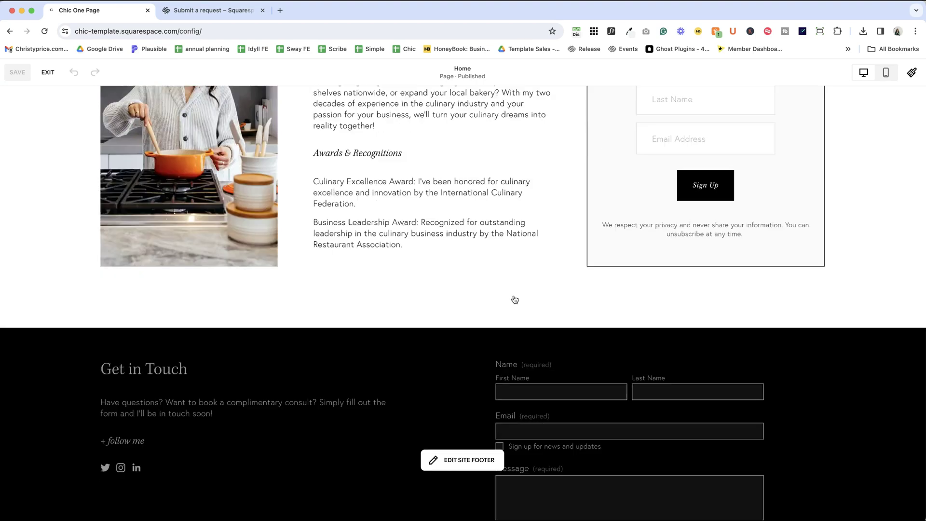
scroll(531, 290, "up", 20)
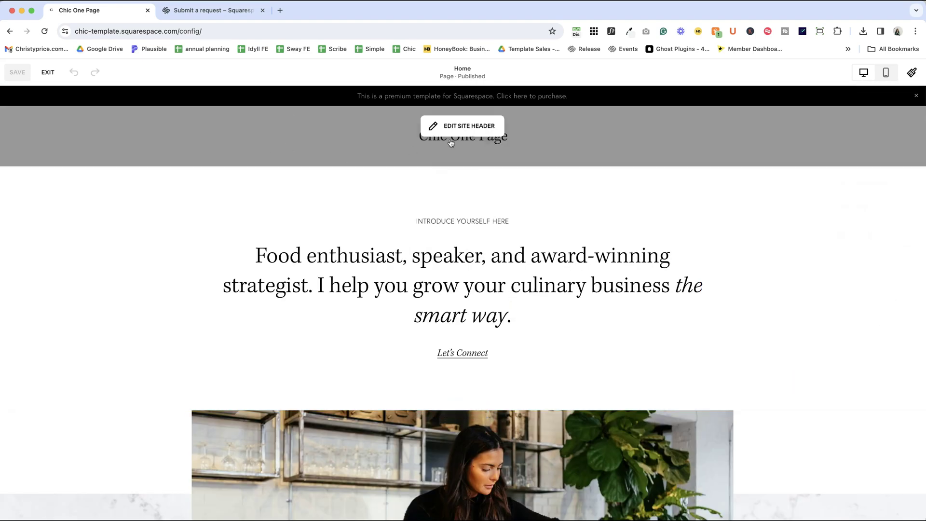
scroll(472, 258, "down", 3)
scroll(472, 258, "down", 15)
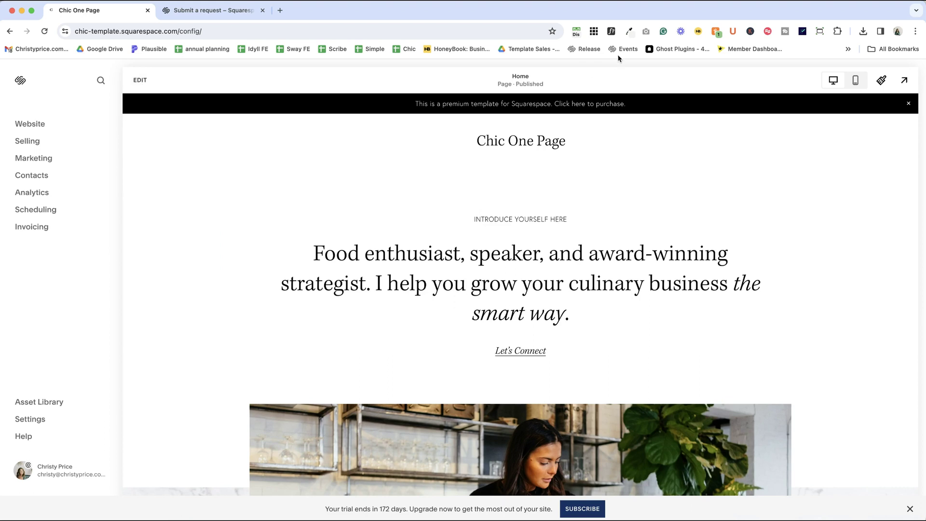
left_click(857, 83)
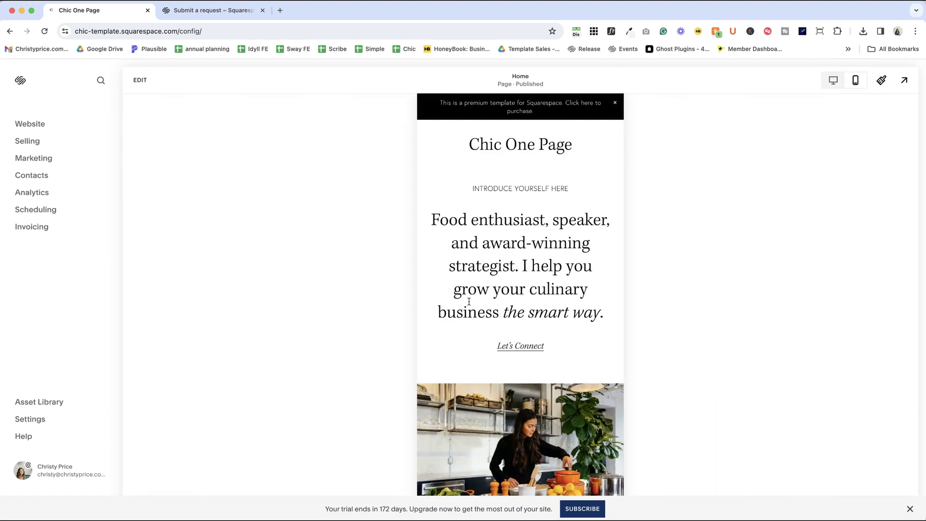
Scroll the Home page's mobile layout, then switch back to desktop view.
scroll(469, 302, "down", 15)
scroll(467, 303, "up", 10)
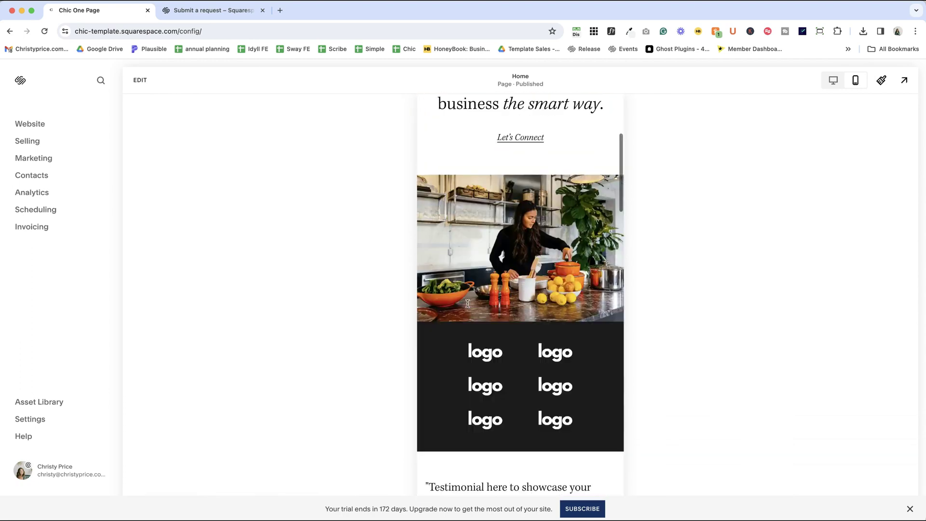
scroll(467, 304, "up", 5)
left_click(834, 81)
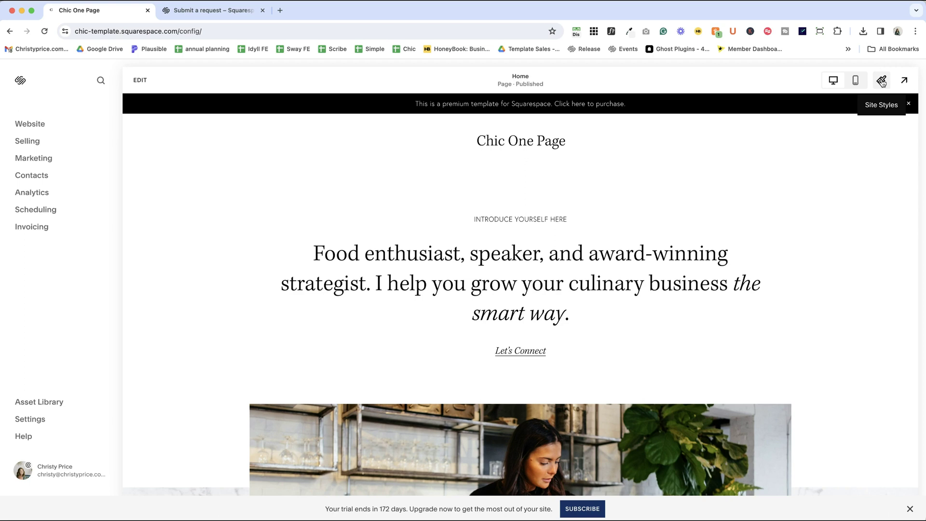
View the Kepler Std heading fonts under Site Styles > Fonts > Headings, then close Site Styles.
left_click(882, 81)
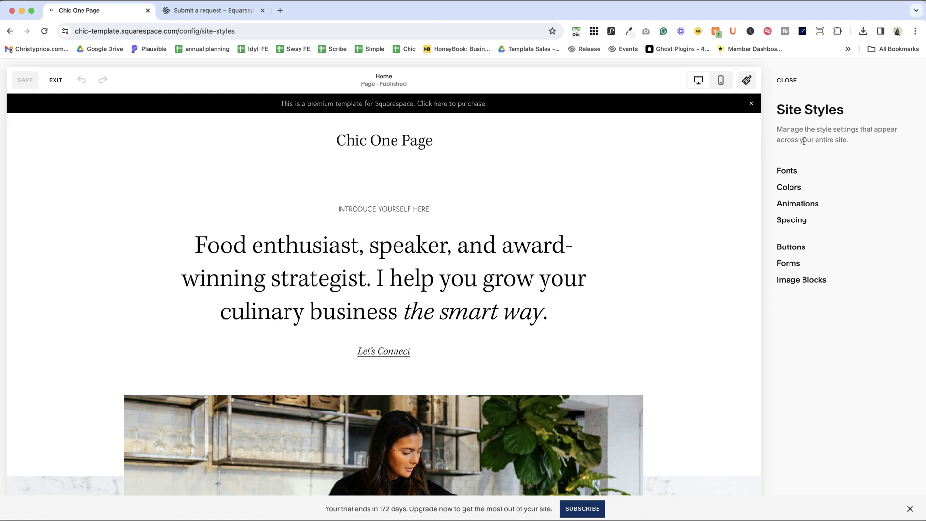
left_click(789, 172)
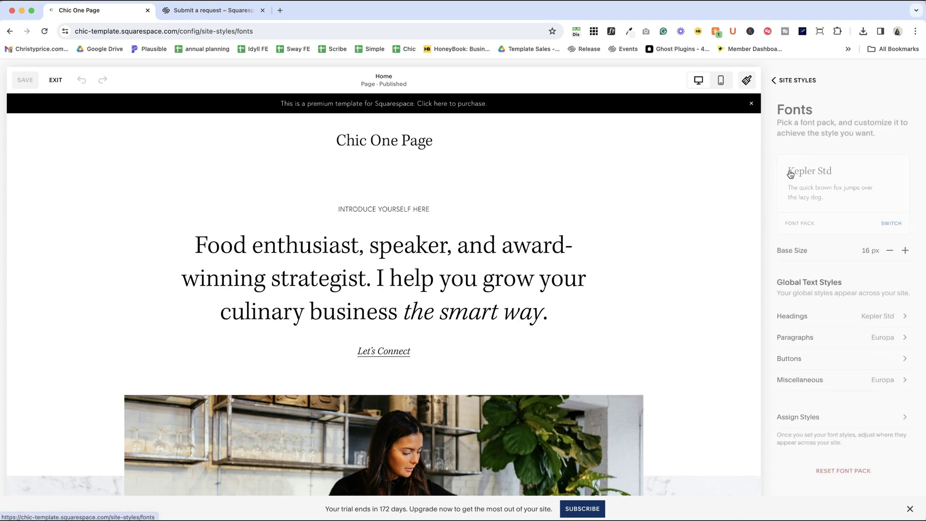
left_click(827, 319)
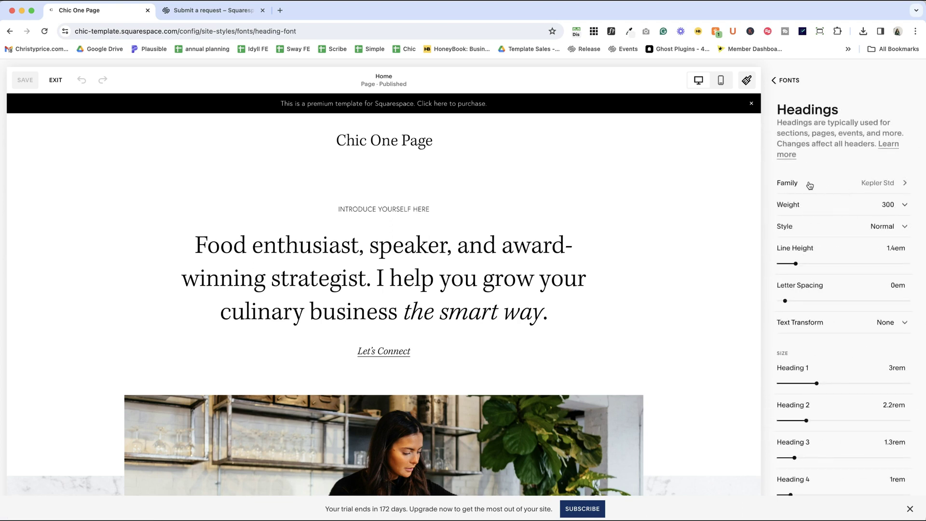
left_click(788, 80)
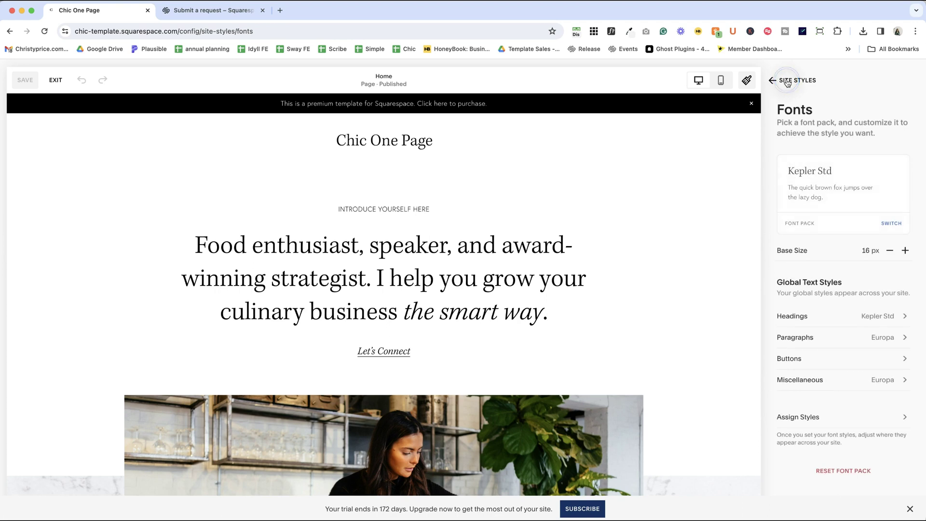
left_click(787, 81)
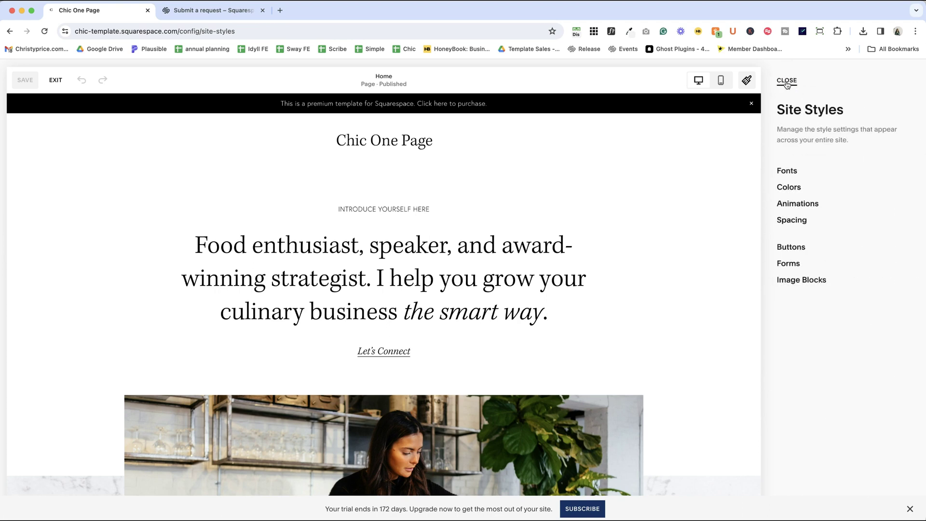
left_click(787, 81)
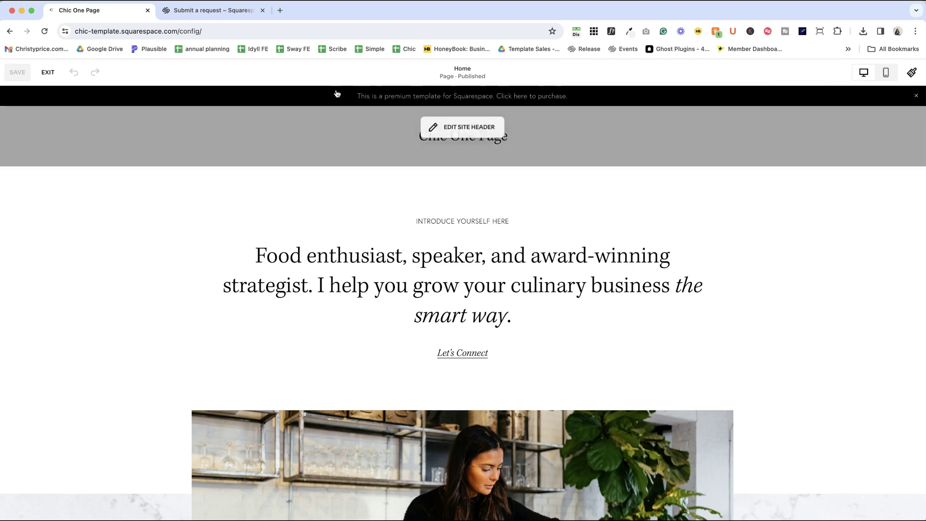
Exit the editor, scroll through the site in full-screen preview, then leave the preview.
left_click(56, 71)
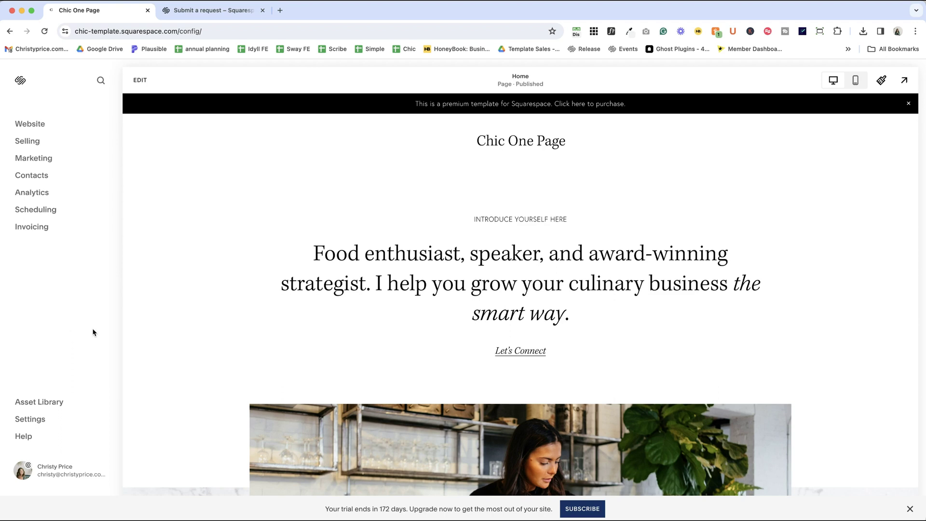
left_click(903, 80)
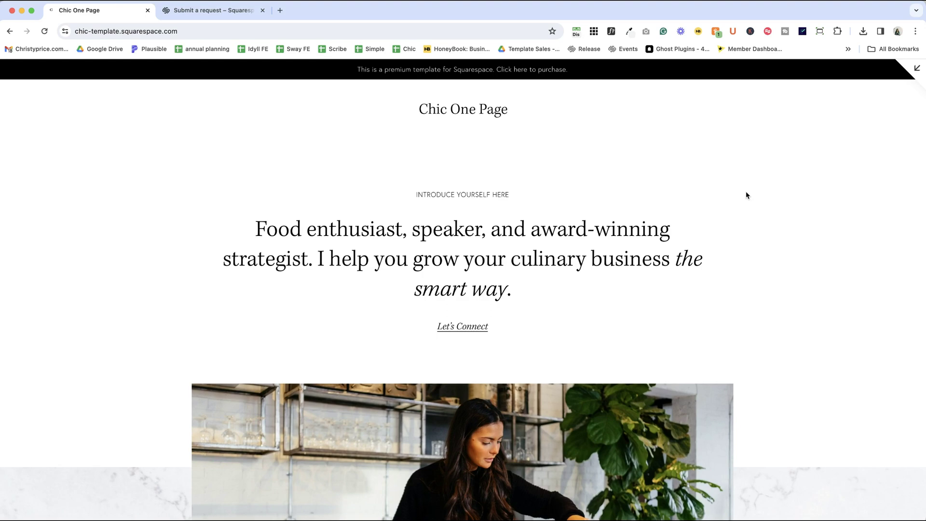
scroll(746, 194, "down", 20)
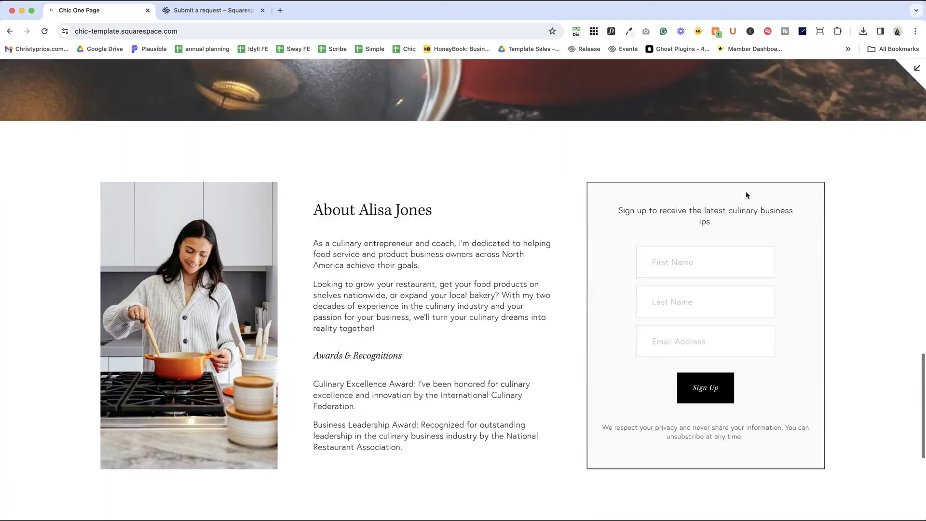
scroll(746, 194, "up", 20)
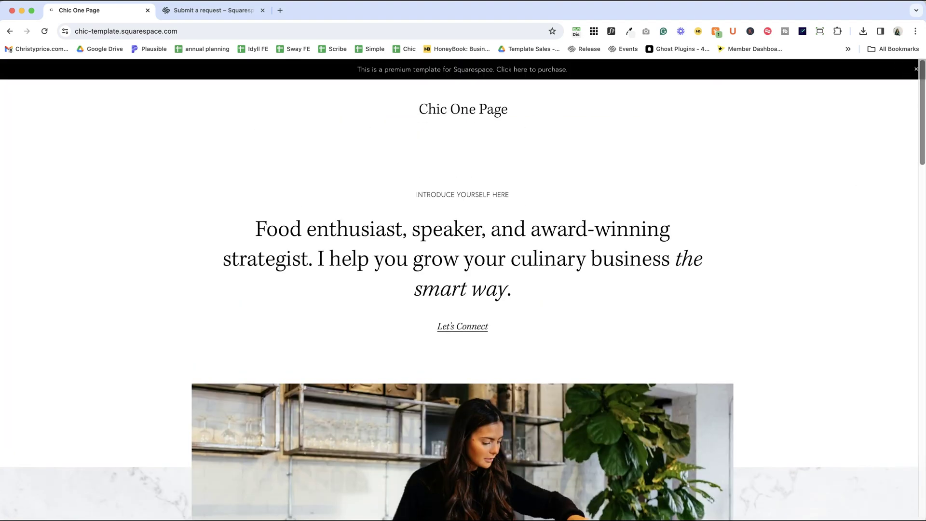
left_click(918, 70)
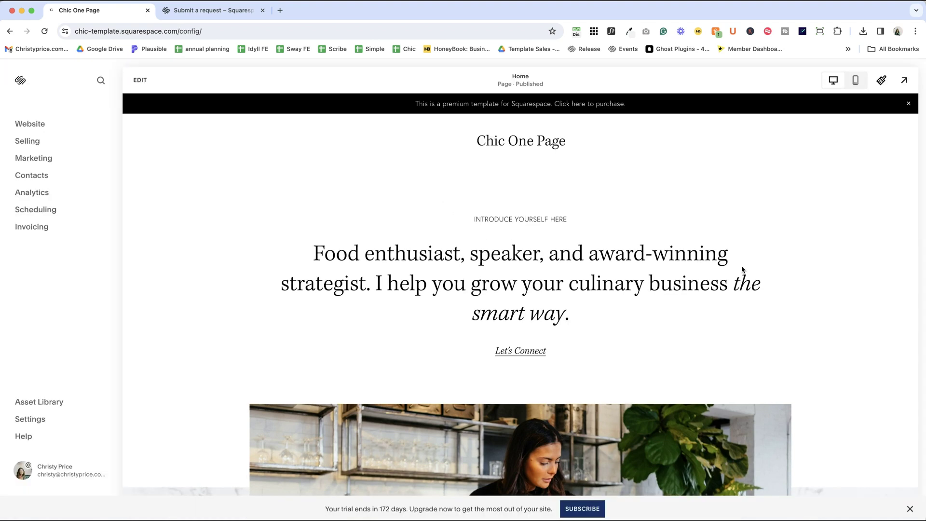